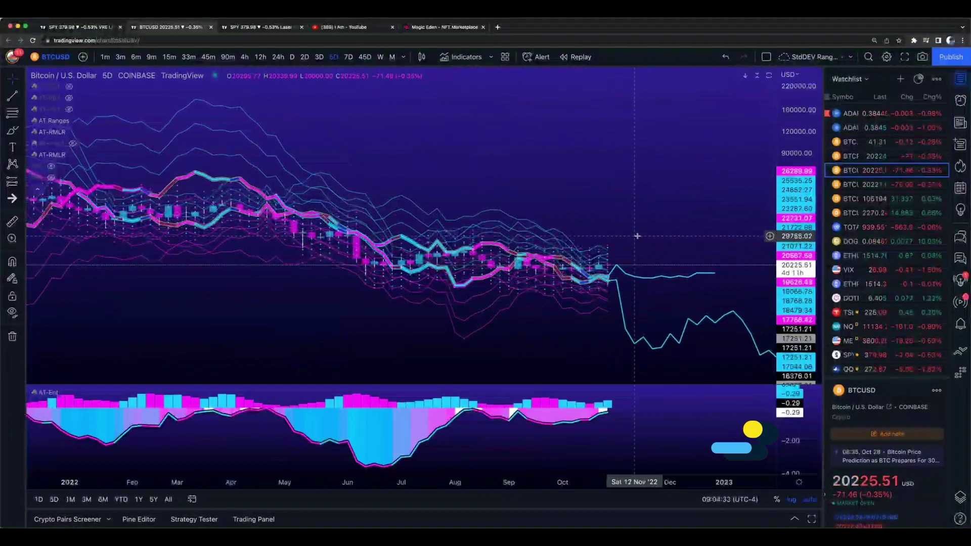
Step the BTCUSD Coinbase chart down through the 3-day and 2-day intervals to 24 hours
click(318, 57)
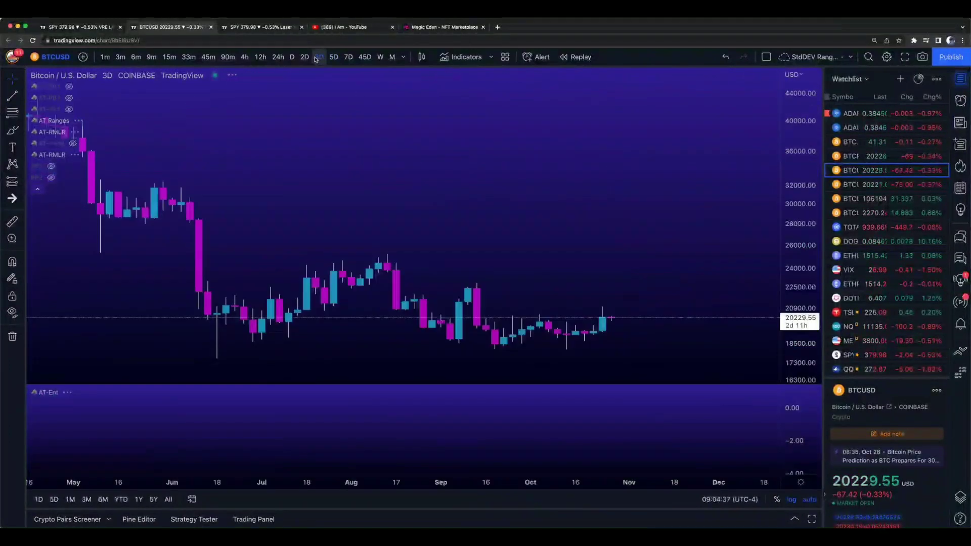
click(303, 57)
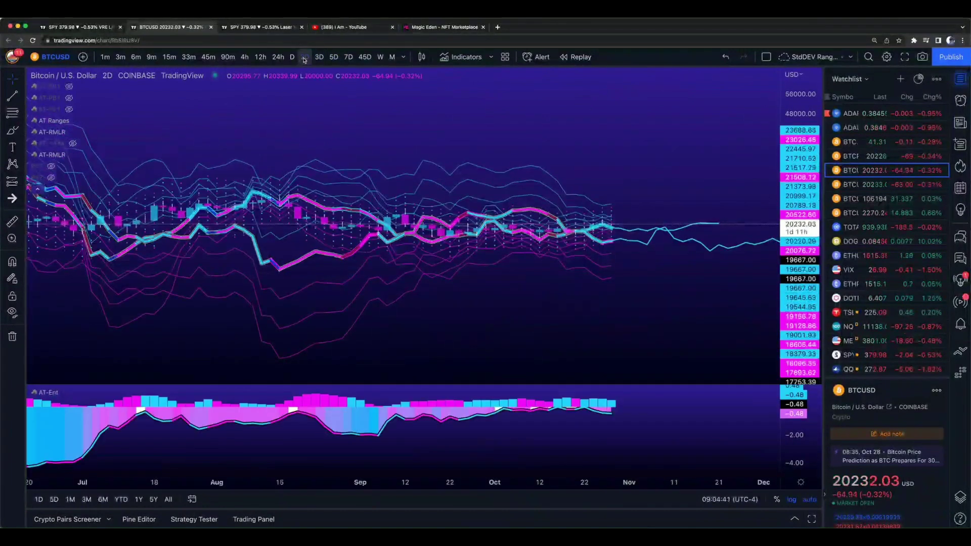
click(278, 57)
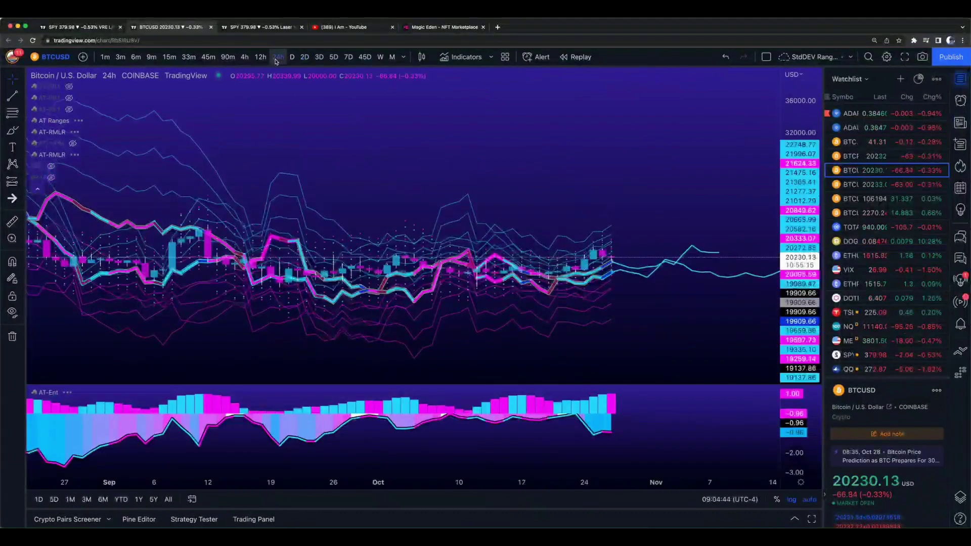
Switch to the chart with the VRE LIN DIST layout and load BTCUSD from the watchlist
click(100, 29)
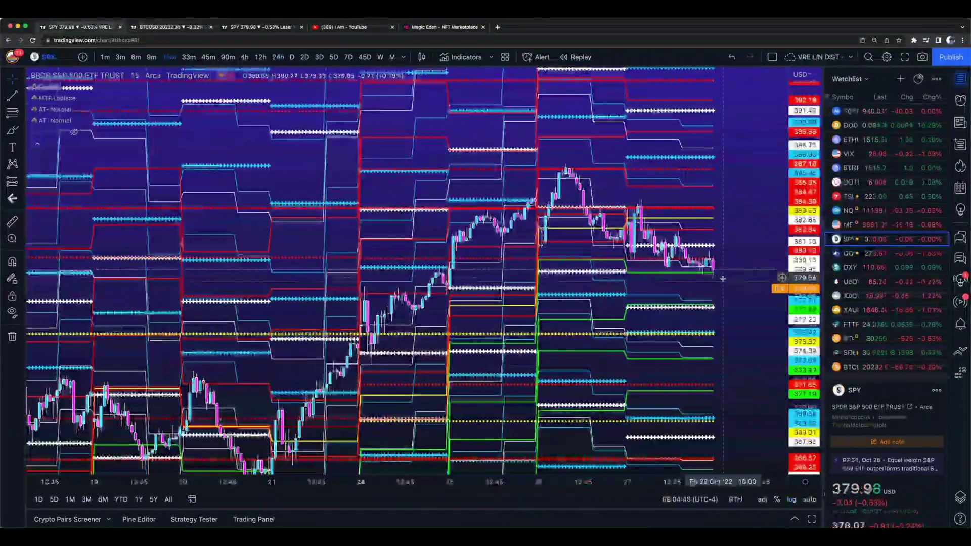
click(873, 370)
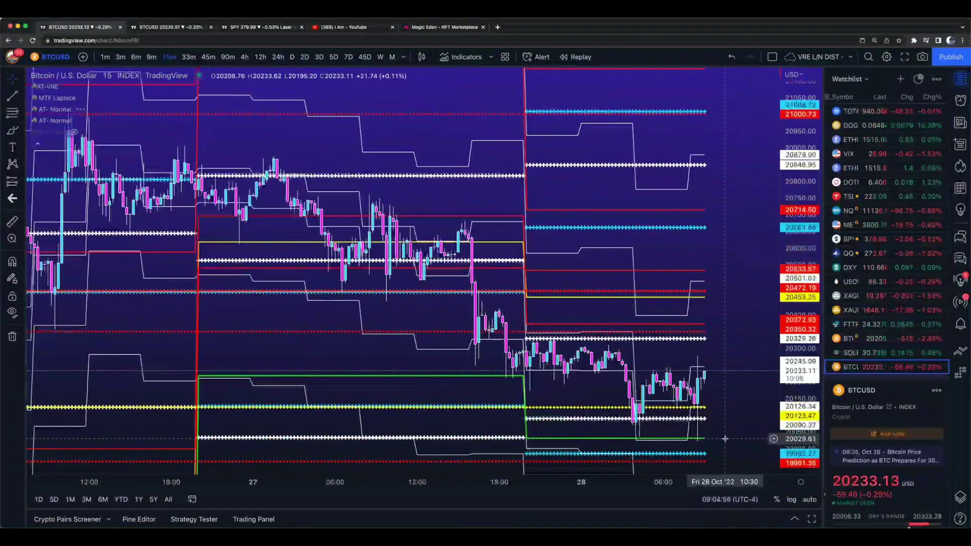
Examine the BTCUSD 15-minute price action against the indicator levels above and below it, including the preceding days
drag(735, 421, 688, 293)
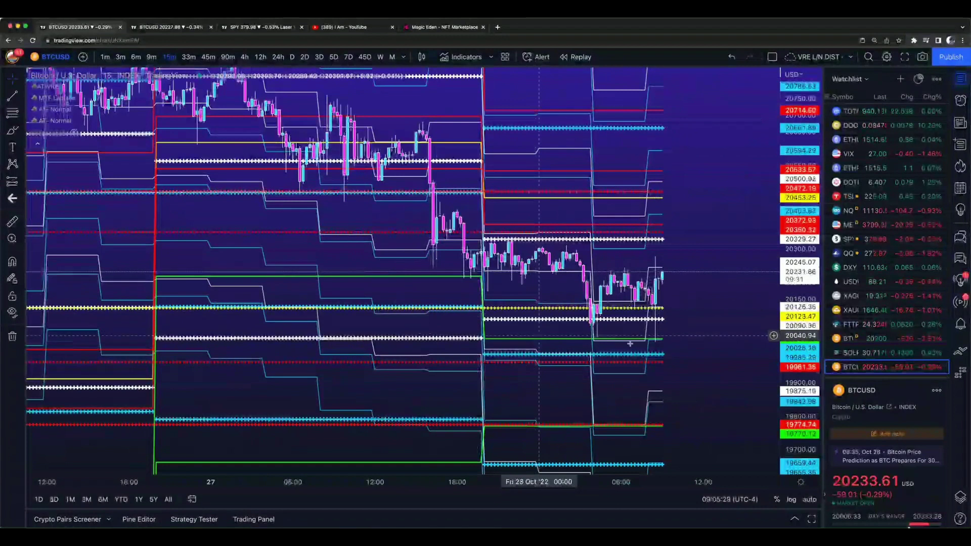
drag(717, 286, 707, 167)
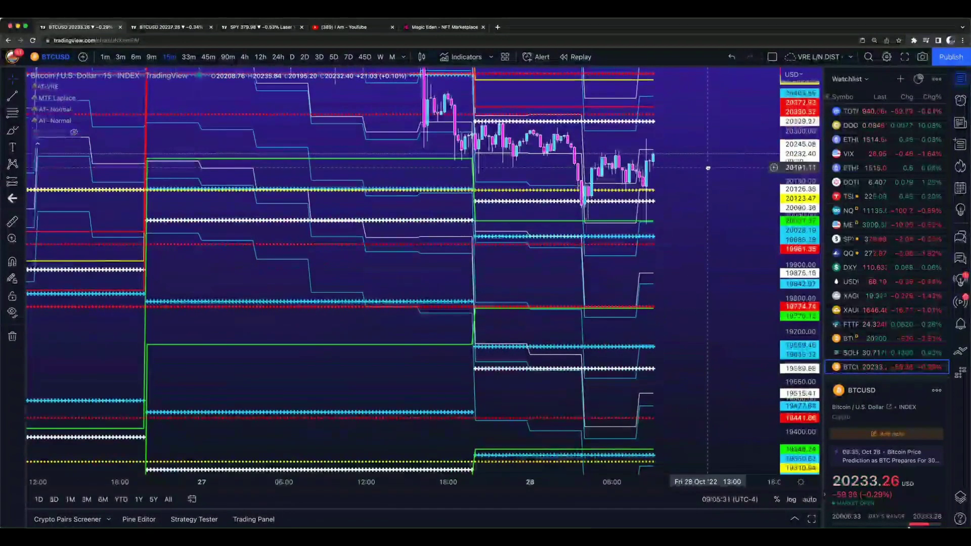
scroll(696, 206, down, 5)
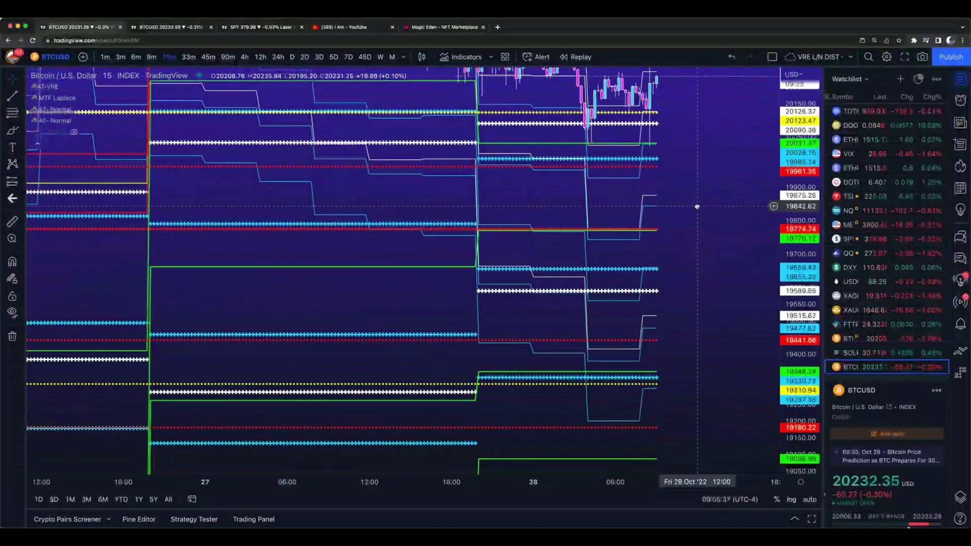
drag(697, 208, 700, 241)
scroll(700, 237, up, 8)
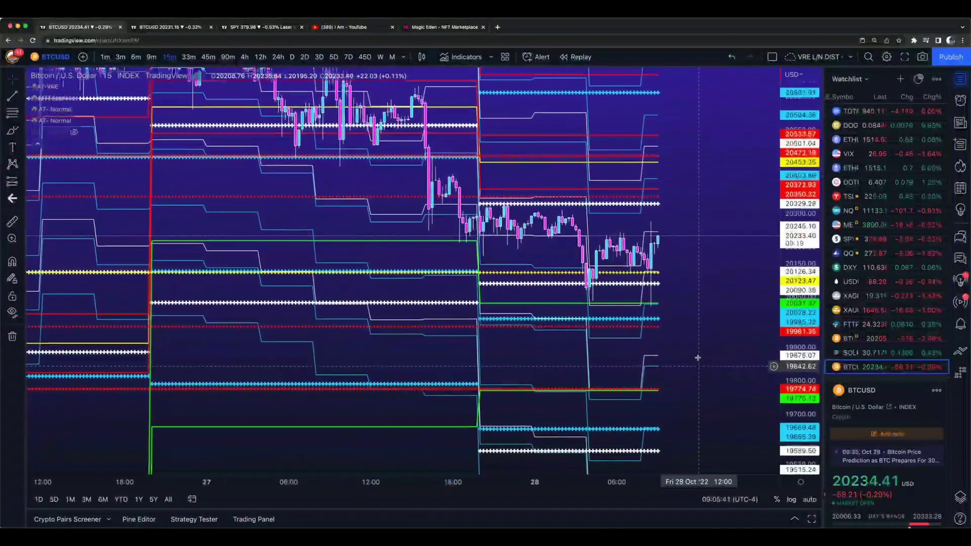
scroll(700, 321, up, 5)
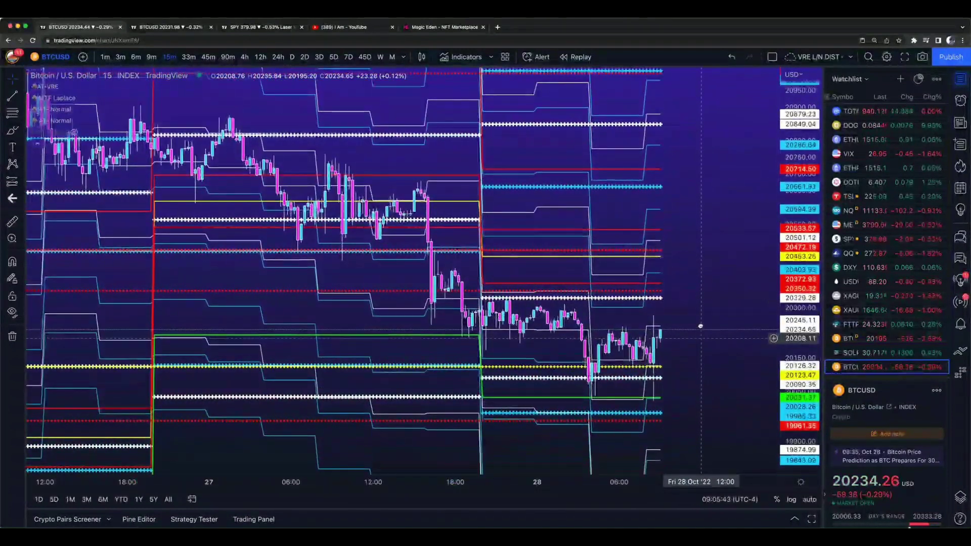
drag(700, 322, 701, 321)
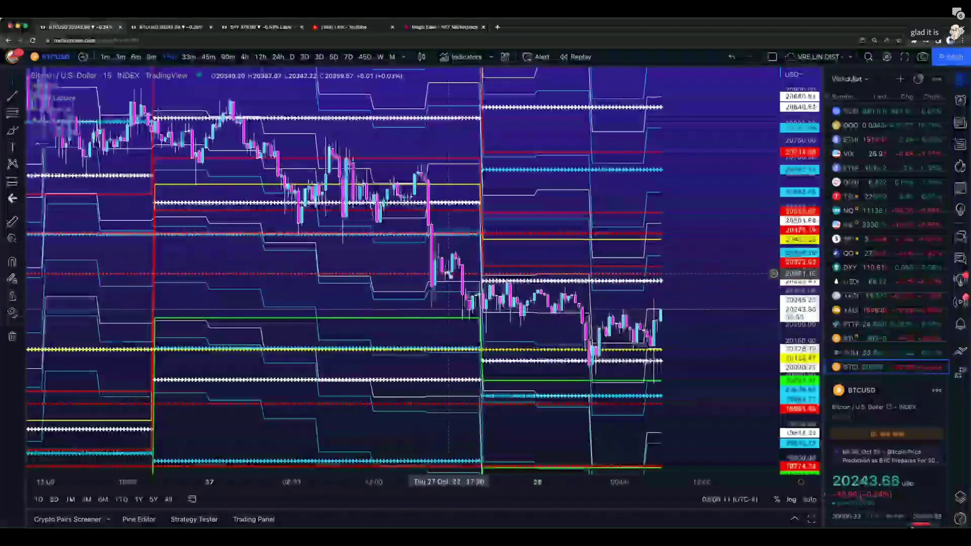
scroll(451, 277, down, 3)
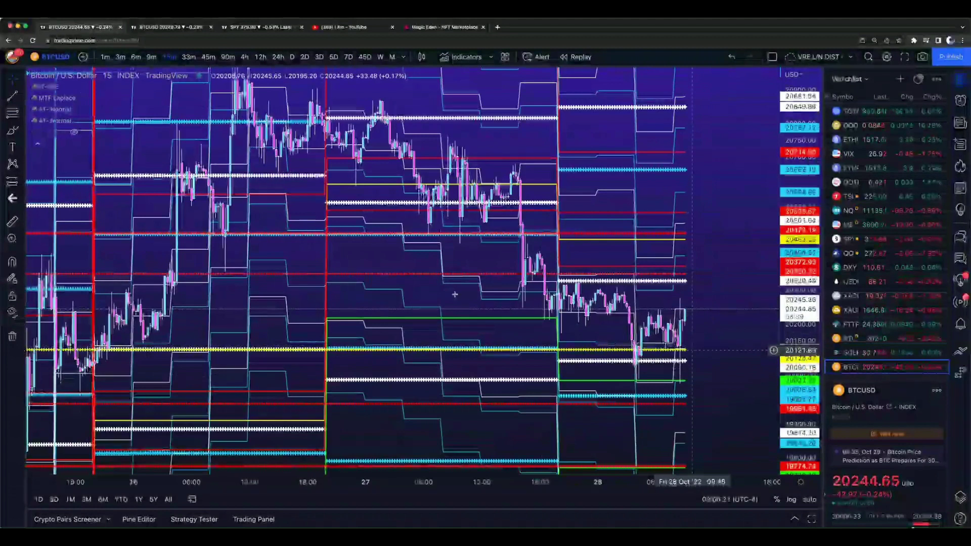
scroll(428, 324, down, 2)
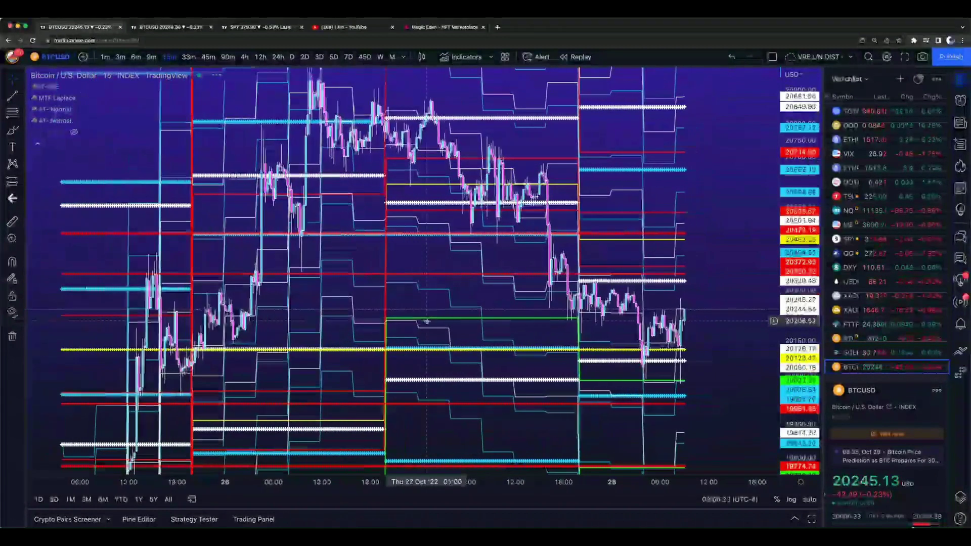
drag(428, 323, 562, 180)
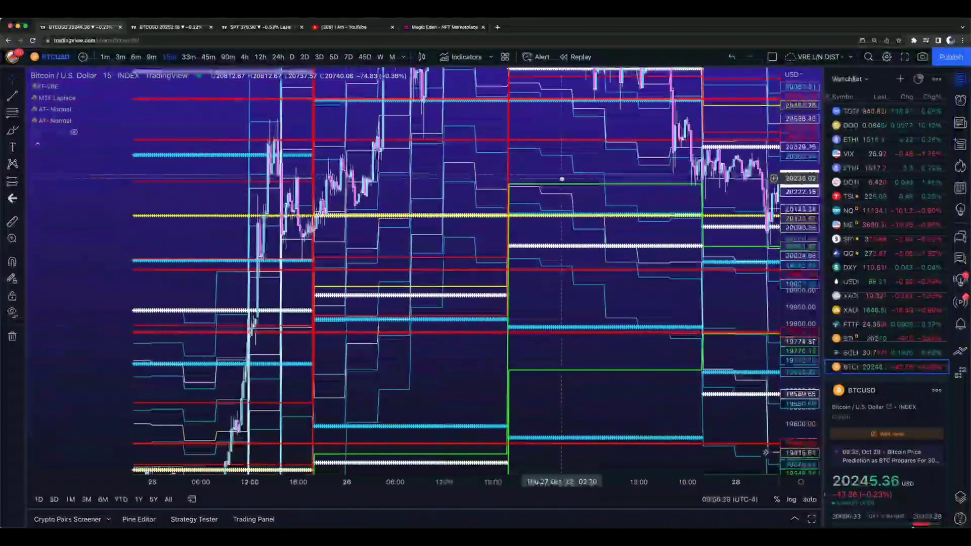
drag(465, 289, 285, 401)
scroll(285, 401, up, 4)
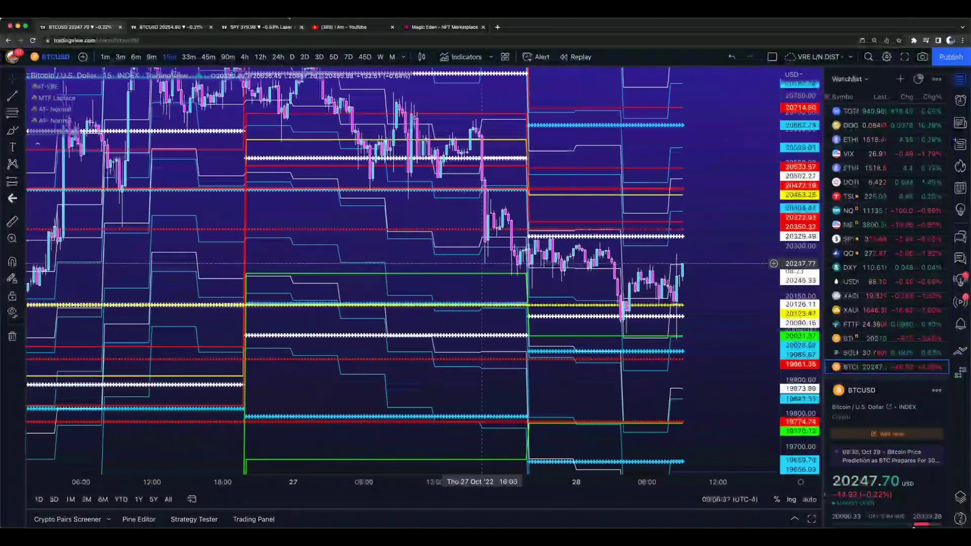
Switch to the Laser Wolf layout and load the Micro E-mini S&P 500 futures (MES1!) from the watchlist
click(263, 27)
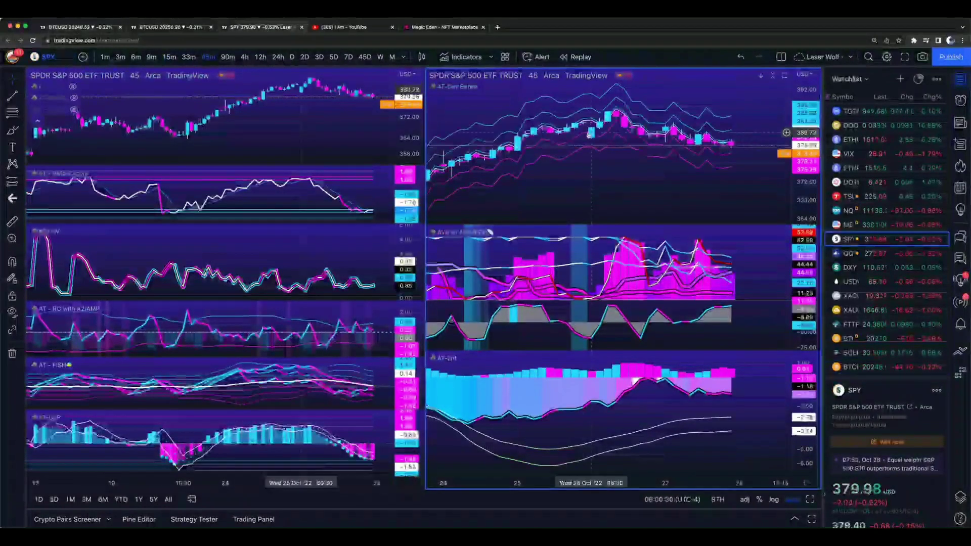
scroll(589, 196, down, 2)
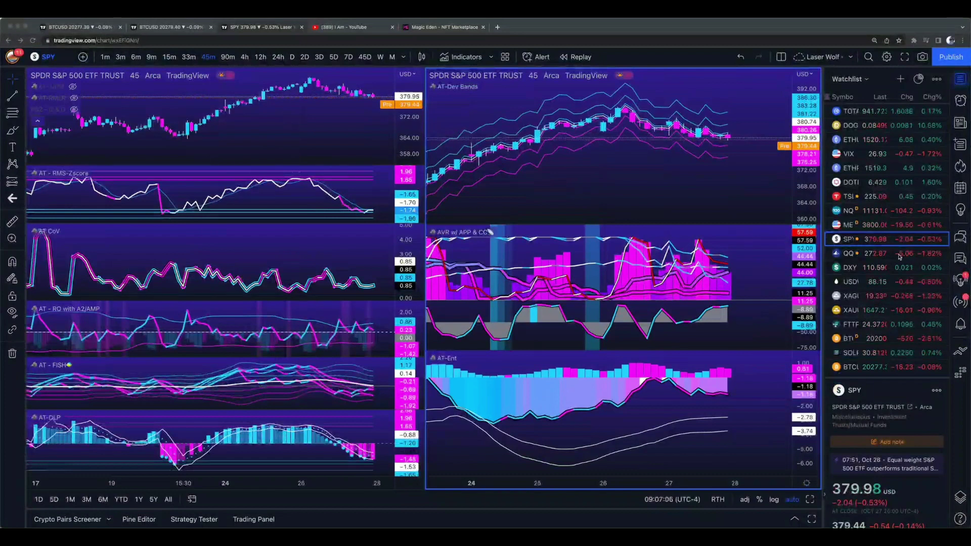
click(847, 227)
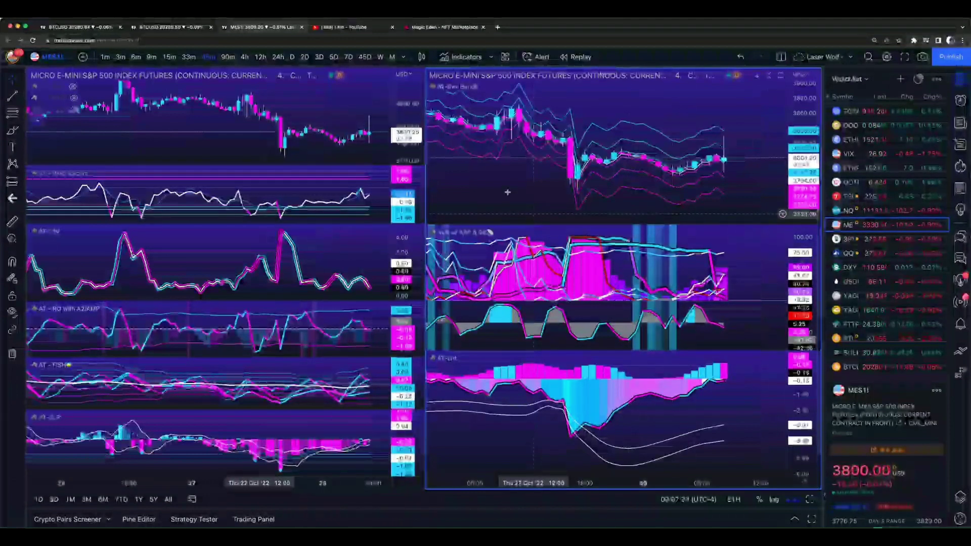
drag(347, 140, 332, 140)
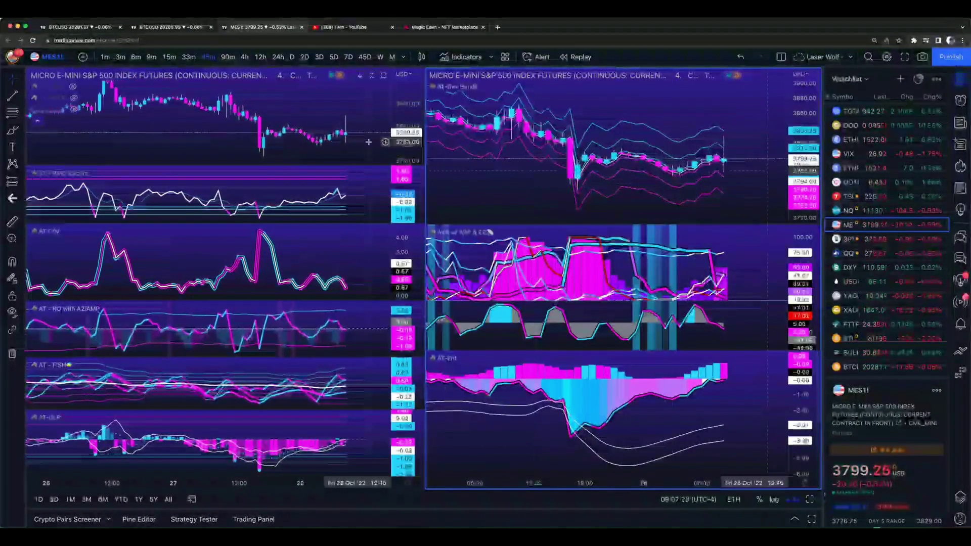
drag(627, 133, 645, 133)
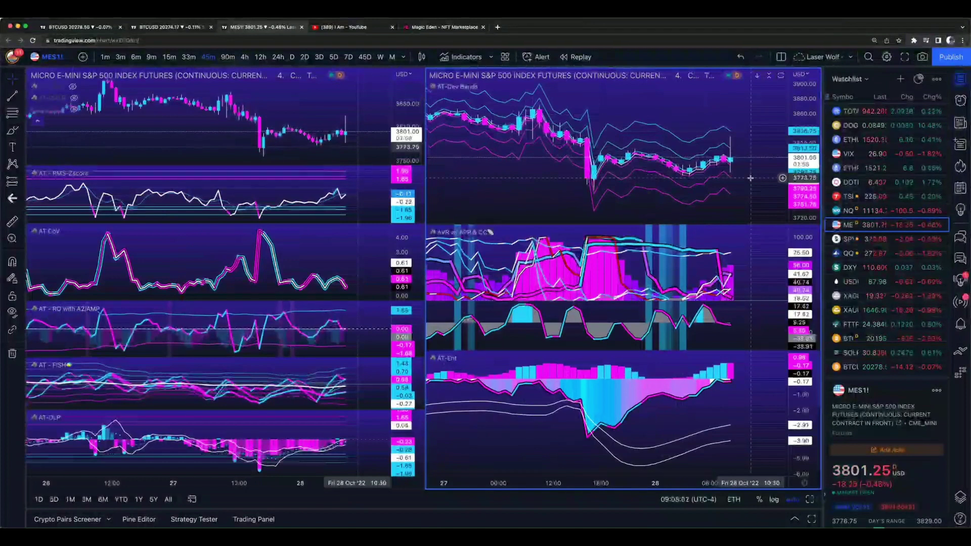
Review the MES1! charts on the 33-minute interval, and set them to 15 minutes
click(188, 57)
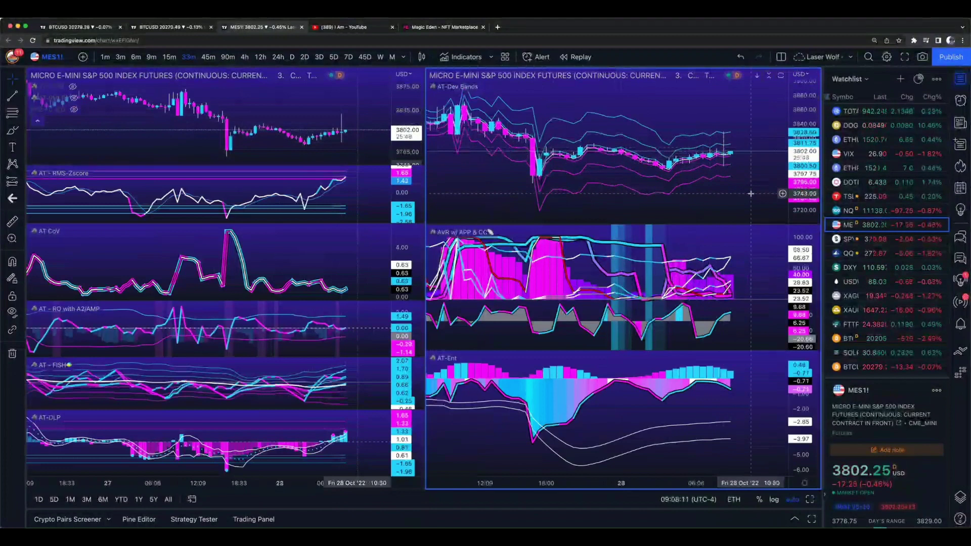
scroll(750, 194, up, 5)
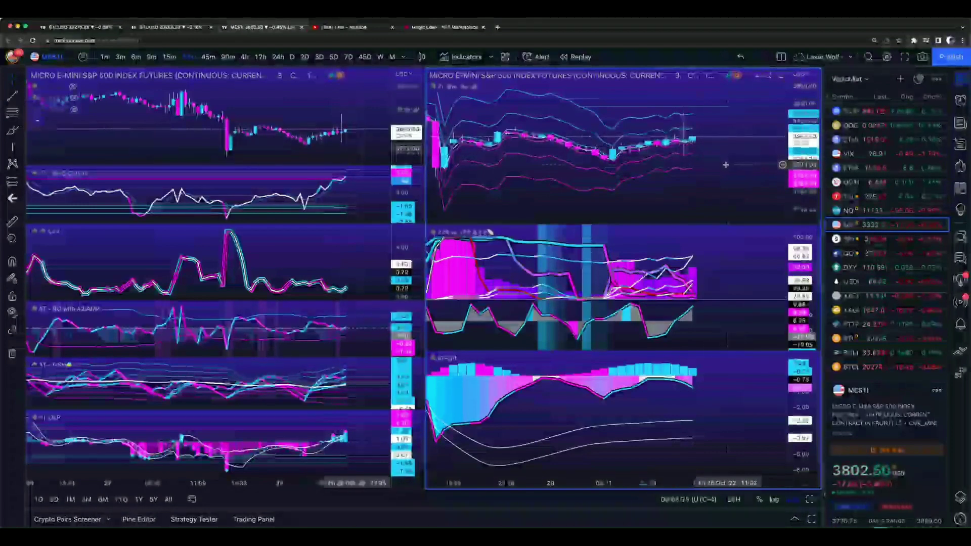
click(169, 56)
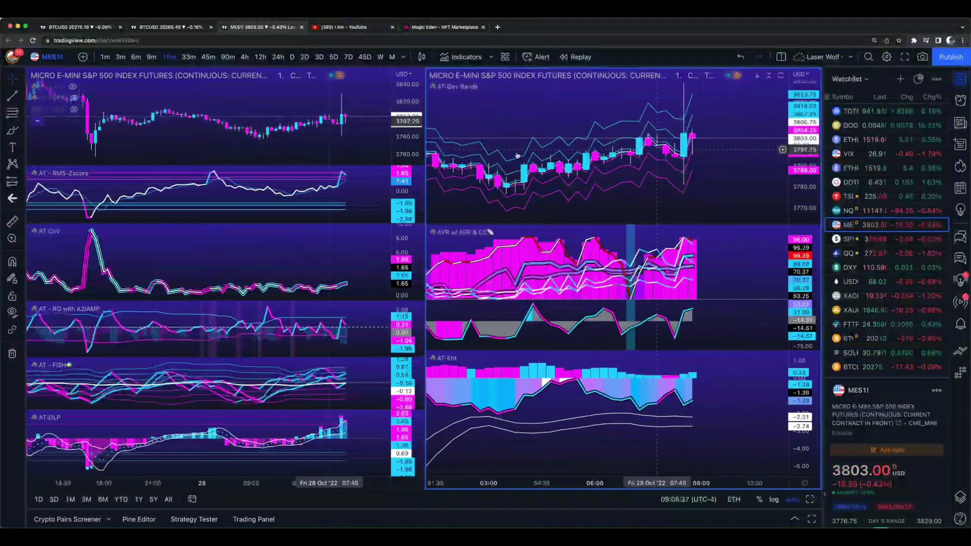
Maximize the price pane of the MES1! chart and measure the large recent 15-minute candle from its high to its low
double_click(348, 142)
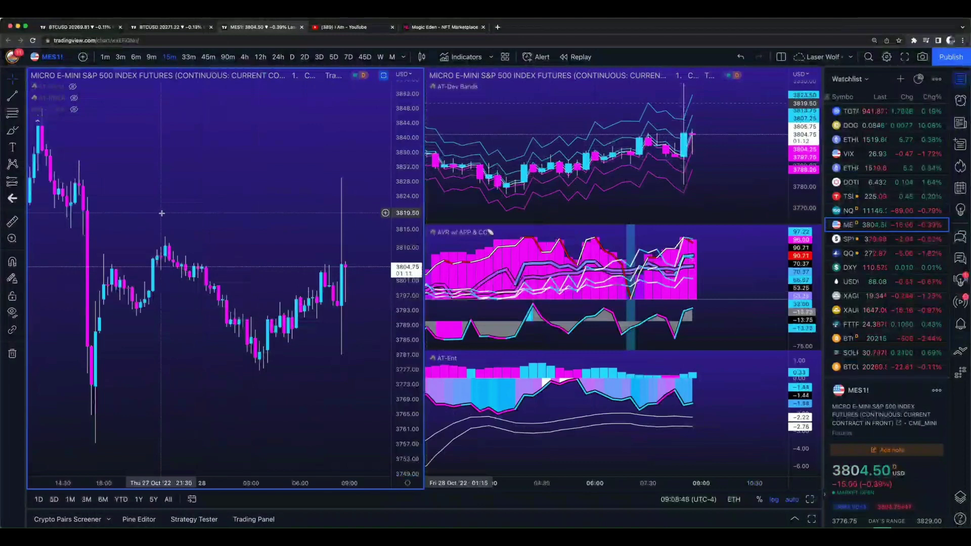
click(12, 221)
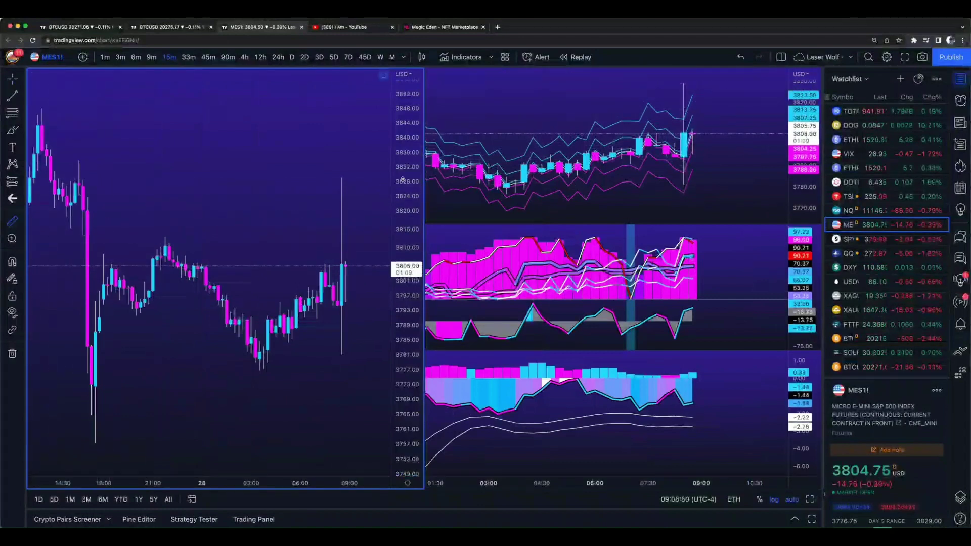
click(364, 178)
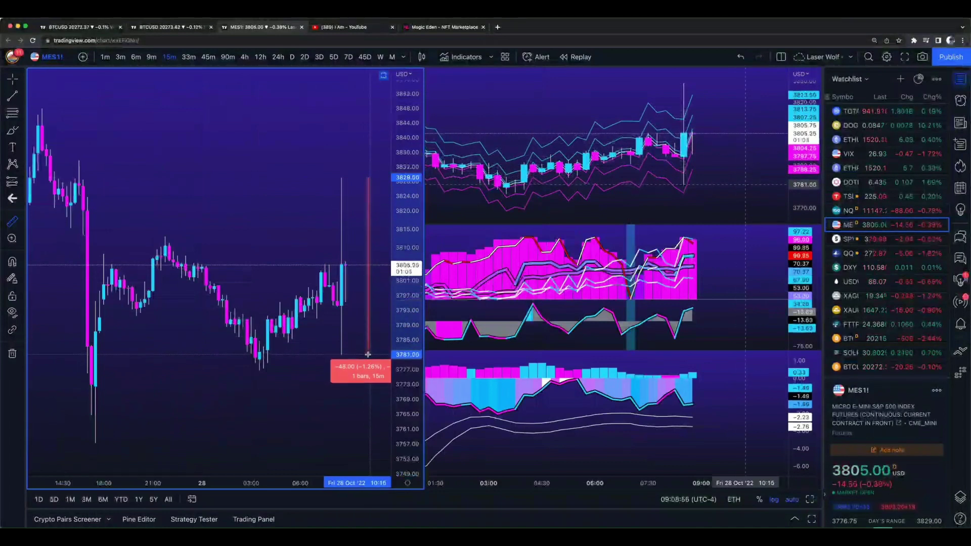
click(243, 169)
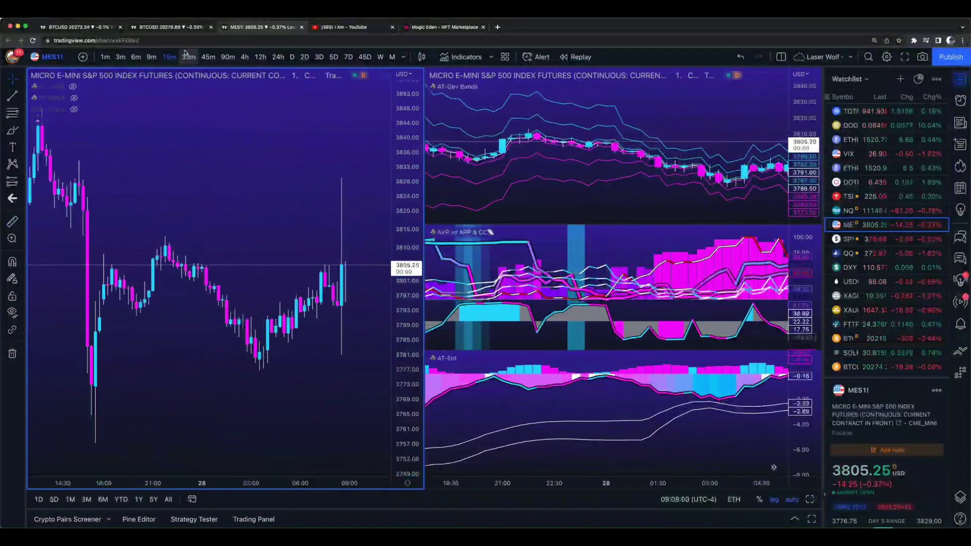
Lower the MES1! interval through 9, 6 and 3 minutes to 1 minute and examine the price action around 08:30
click(151, 58)
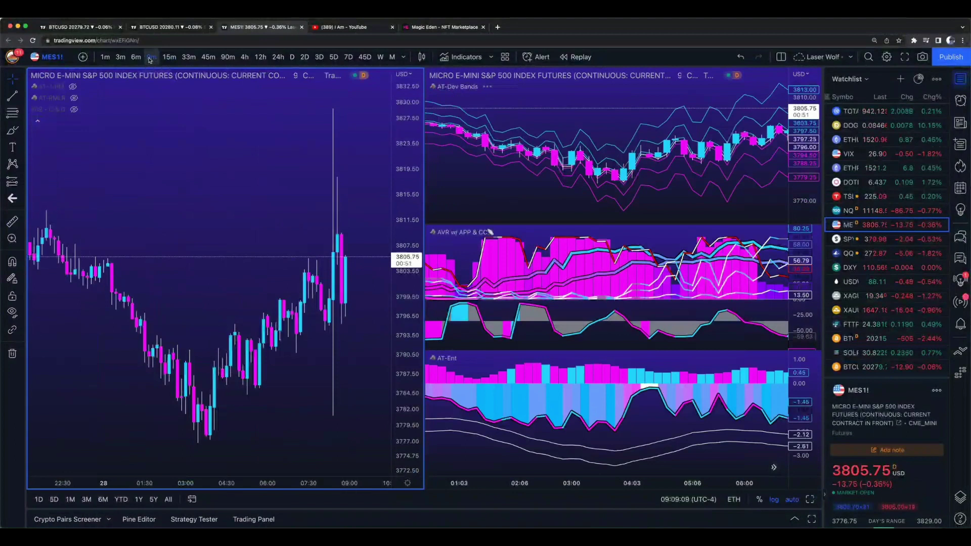
click(138, 59)
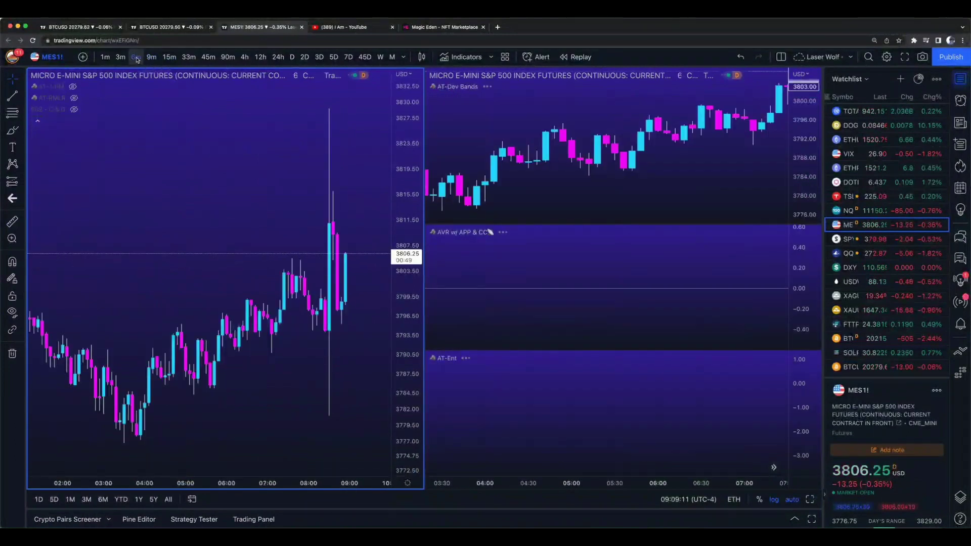
click(122, 58)
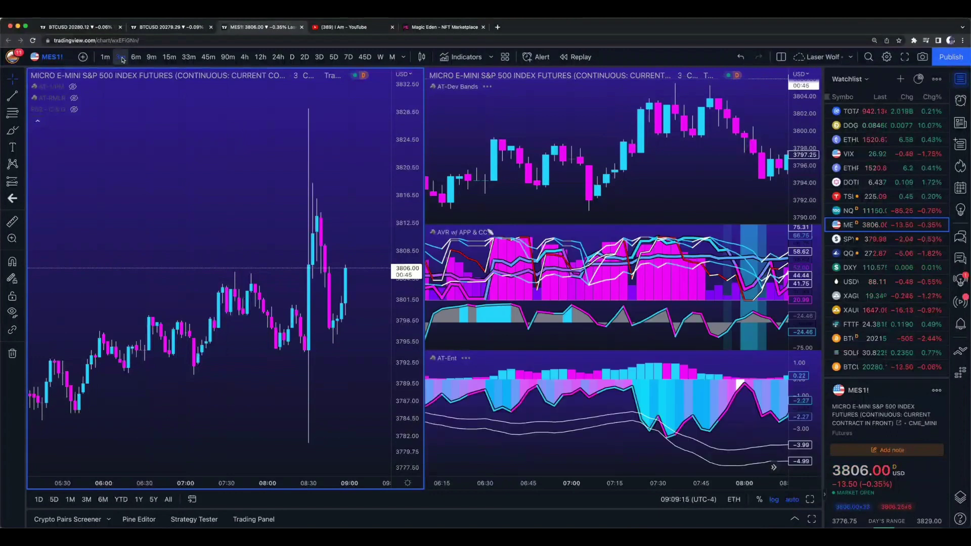
click(106, 58)
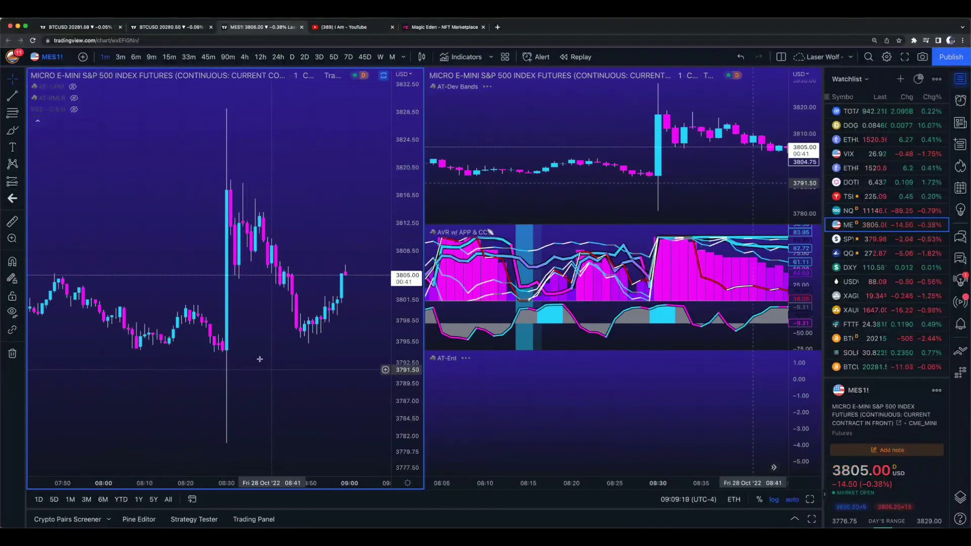
scroll(202, 281, up, 2)
scroll(163, 278, down, 4)
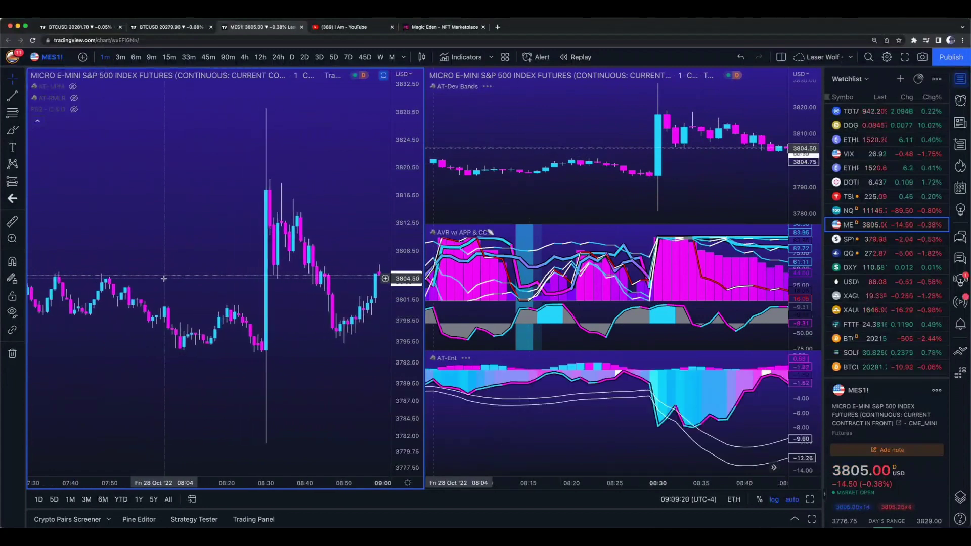
scroll(163, 279, down, 3)
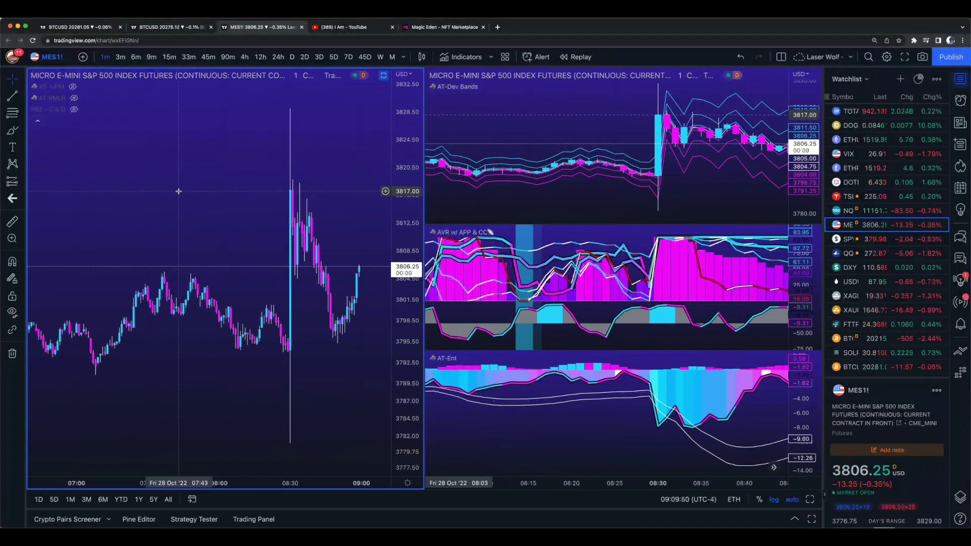
Return to the BTCUSD Coinbase chart with the standard deviation ranges and set its interval to 1 minute
click(168, 28)
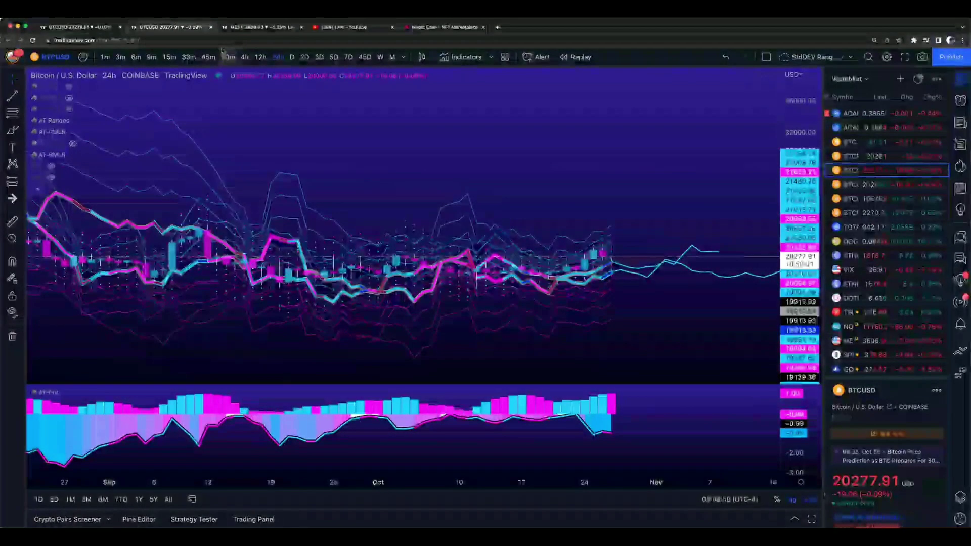
click(106, 57)
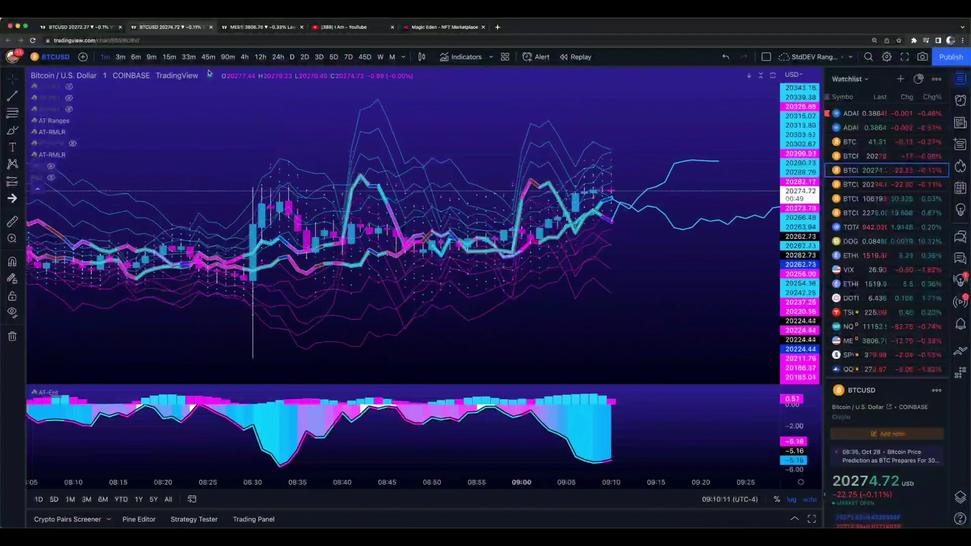
Raise the BTCUSD Coinbase chart's interval to 9 minutes and then 15 minutes to review the standard deviation ranges
scroll(209, 73, left, 3)
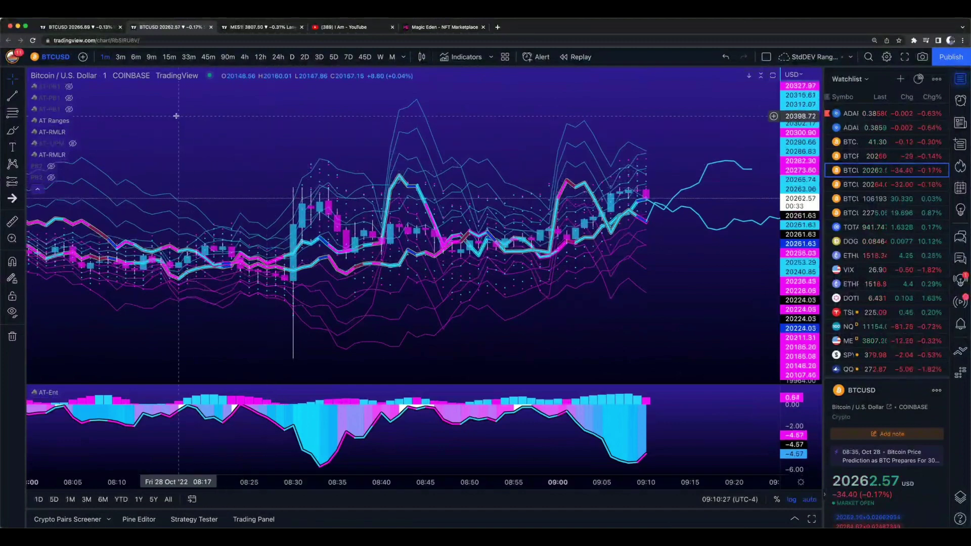
click(151, 57)
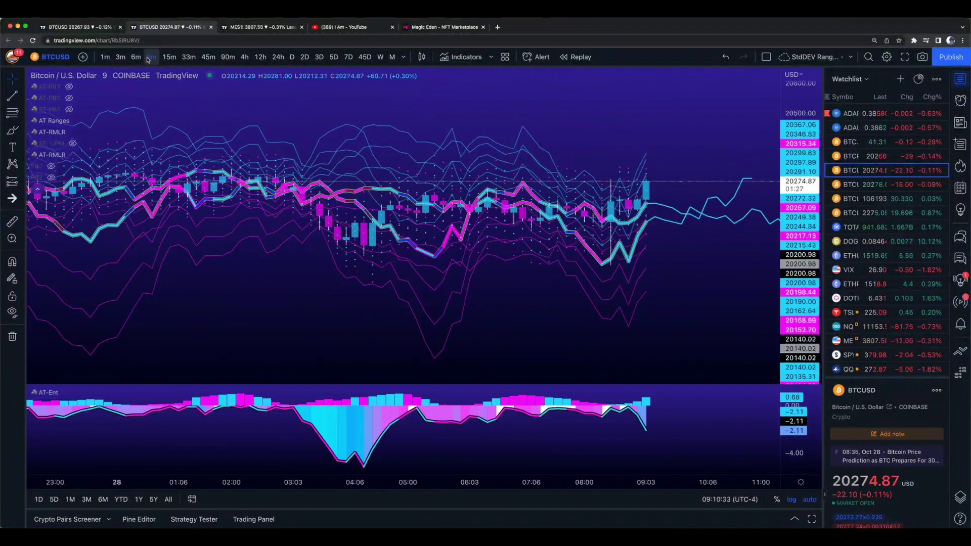
click(169, 58)
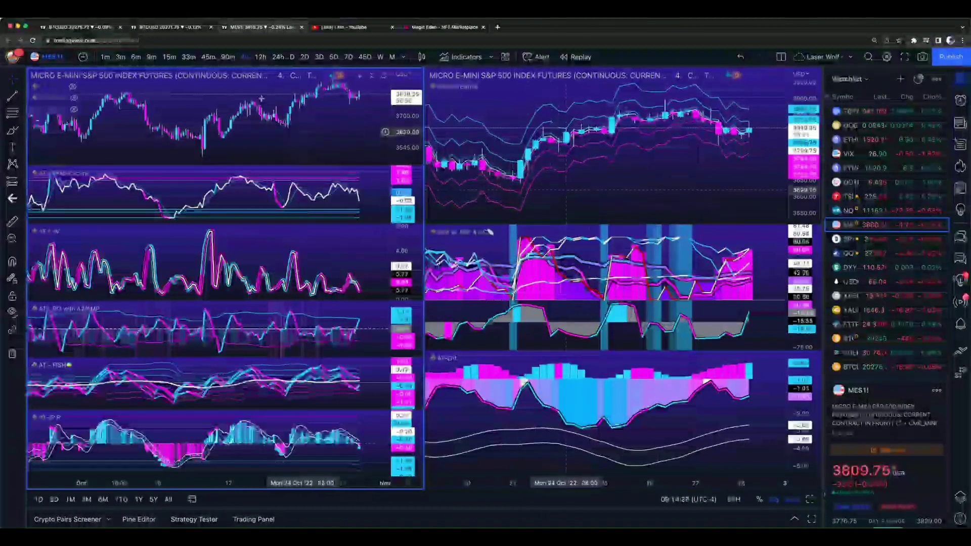
Load MES1! in the VRE L/N DIST layout and examine the 15-minute distribution levels above and below the price
key(ctrl+shift+Tab)
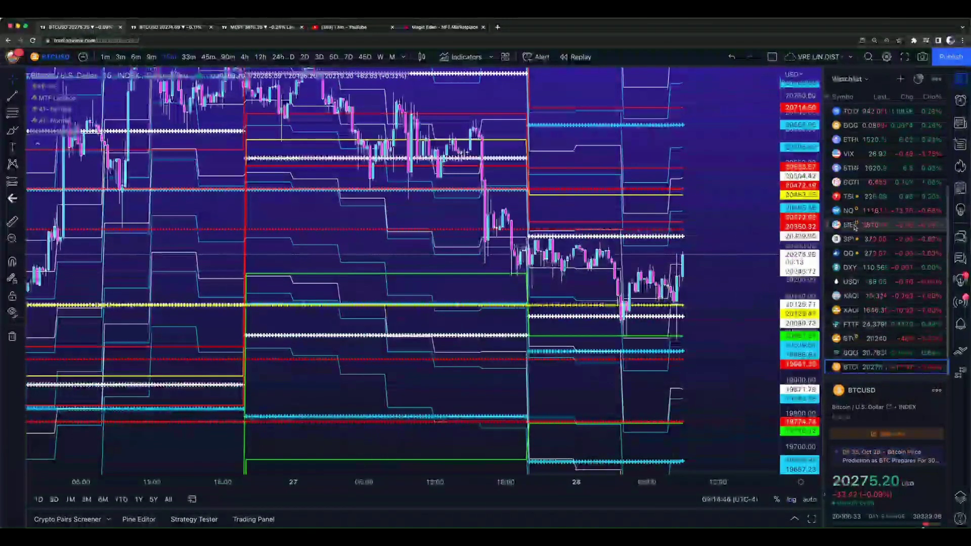
click(850, 225)
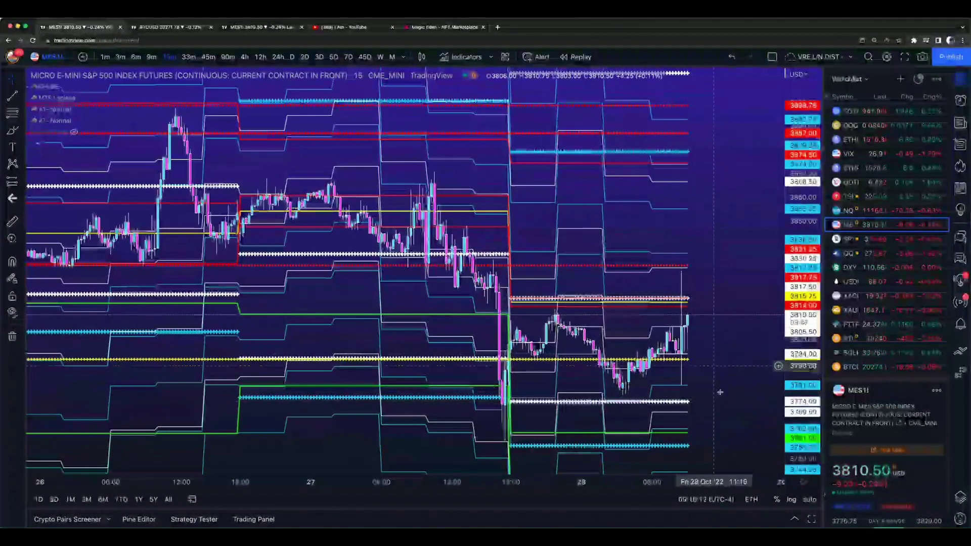
drag(724, 332, 714, 220)
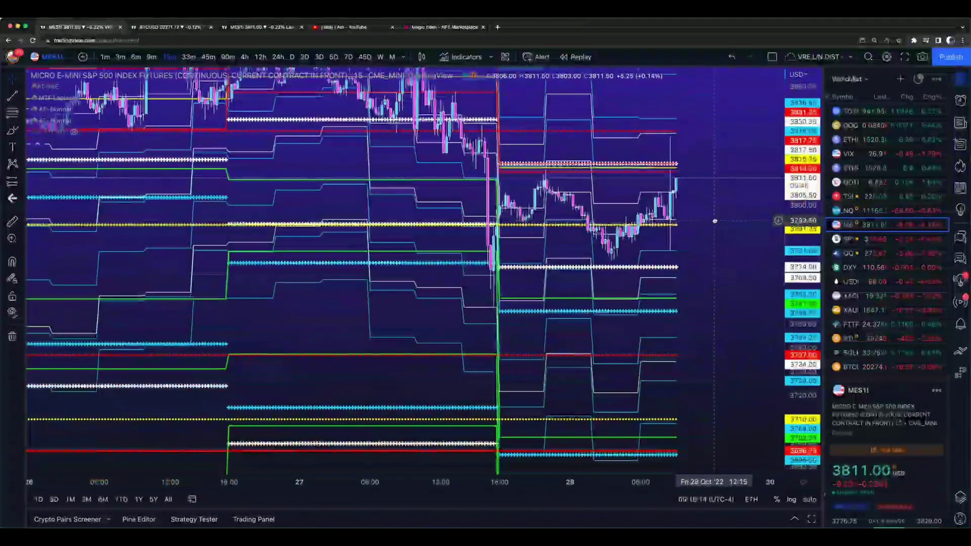
drag(714, 218, 739, 349)
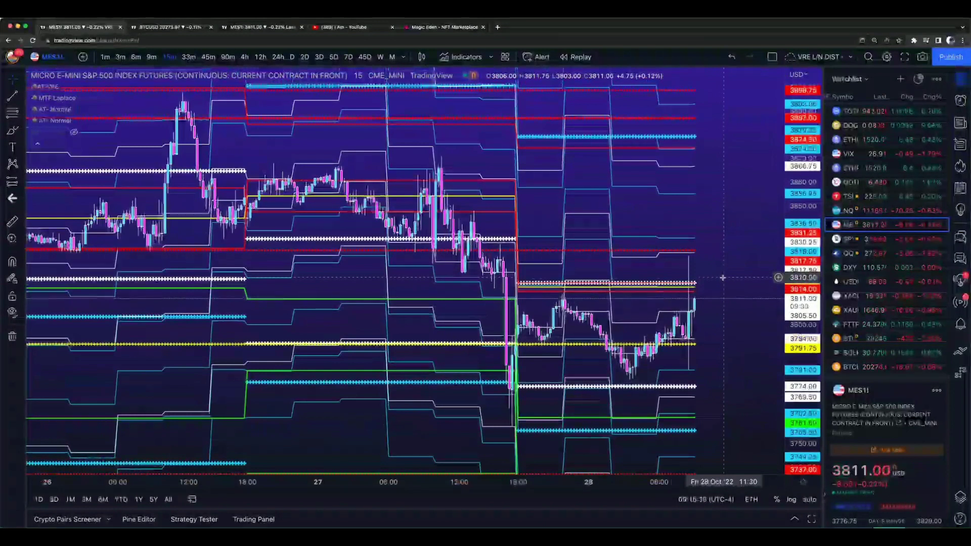
Review SPY on the 15-minute VRE L/N DIST chart, and replace it with DXY from the watchlist
click(851, 240)
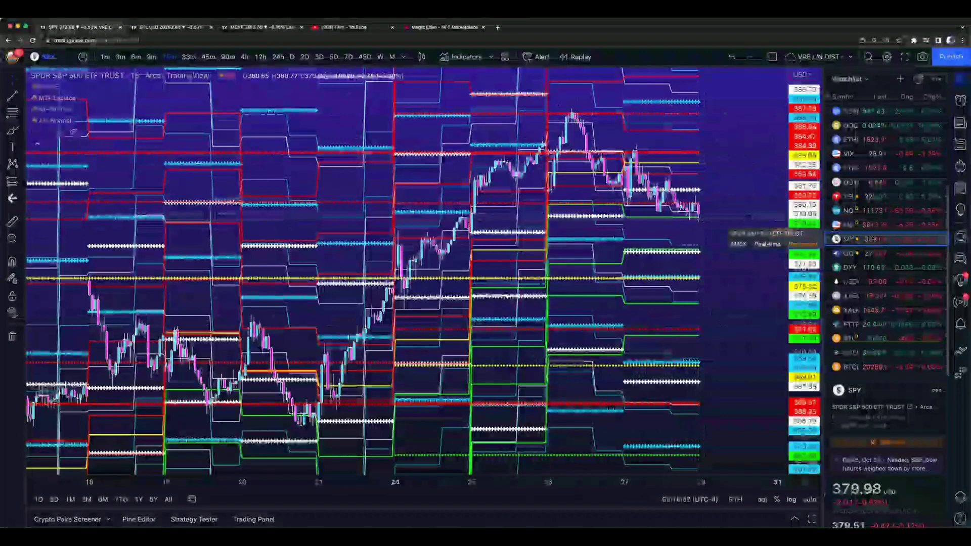
scroll(872, 240, up, 4)
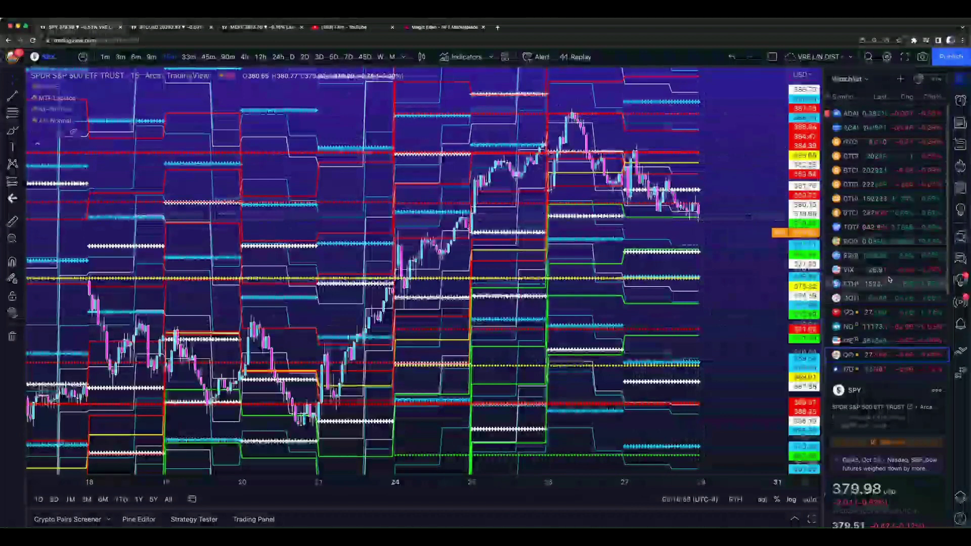
scroll(871, 248, down, 4)
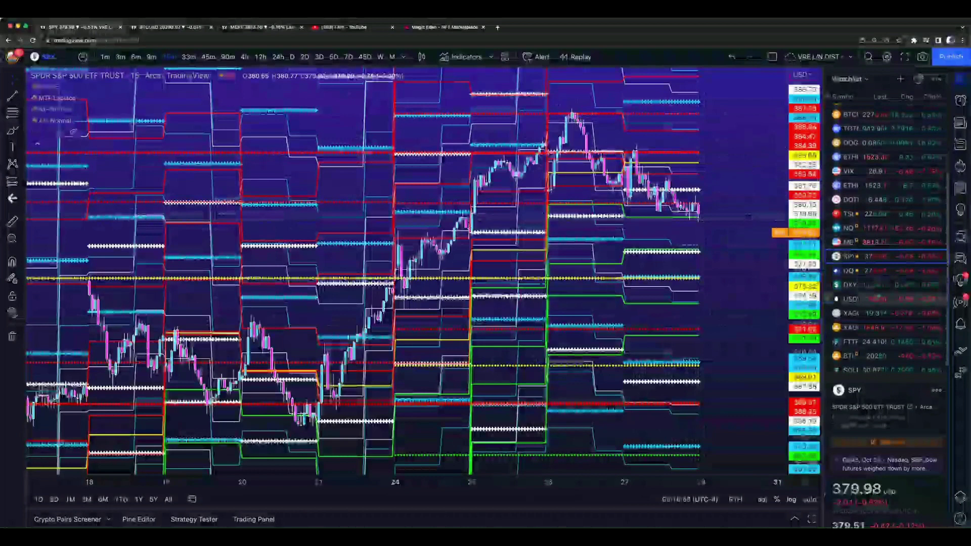
click(851, 286)
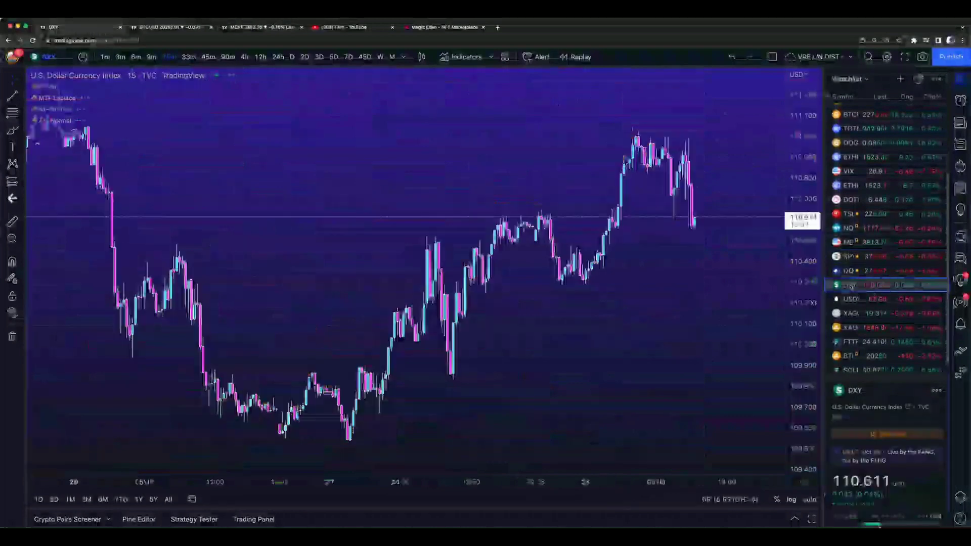
Examine the distribution levels above and below the recent DXY price on the 15-minute chart
drag(751, 247, 709, 295)
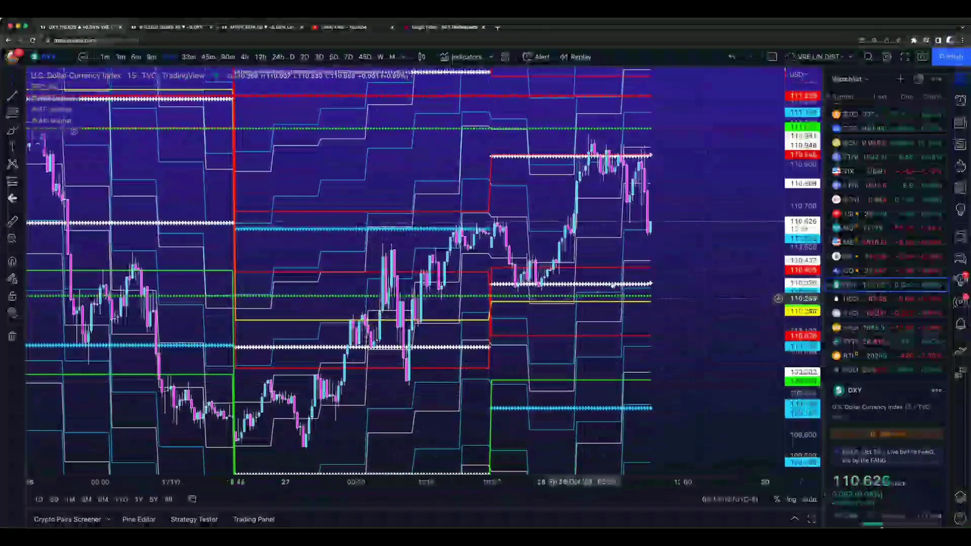
drag(693, 267, 690, 185)
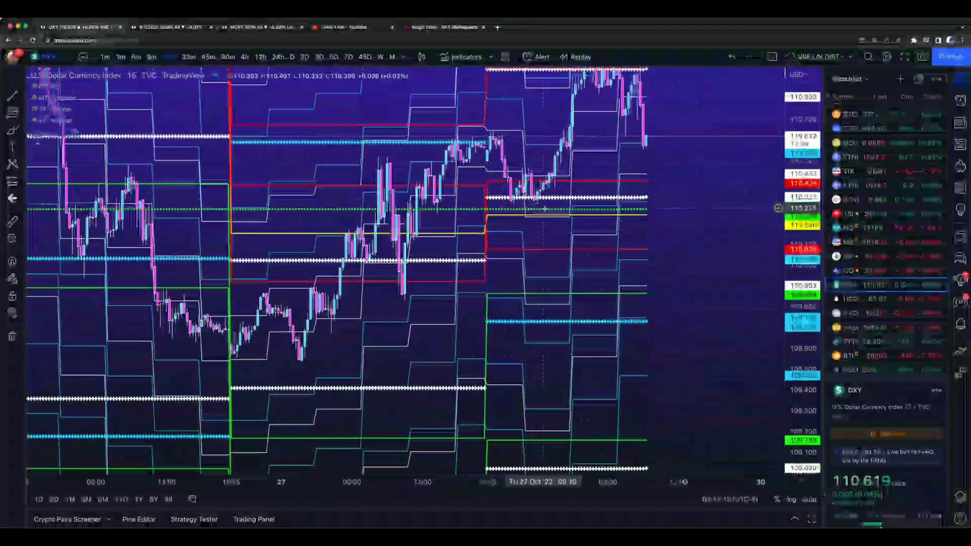
drag(699, 173, 670, 301)
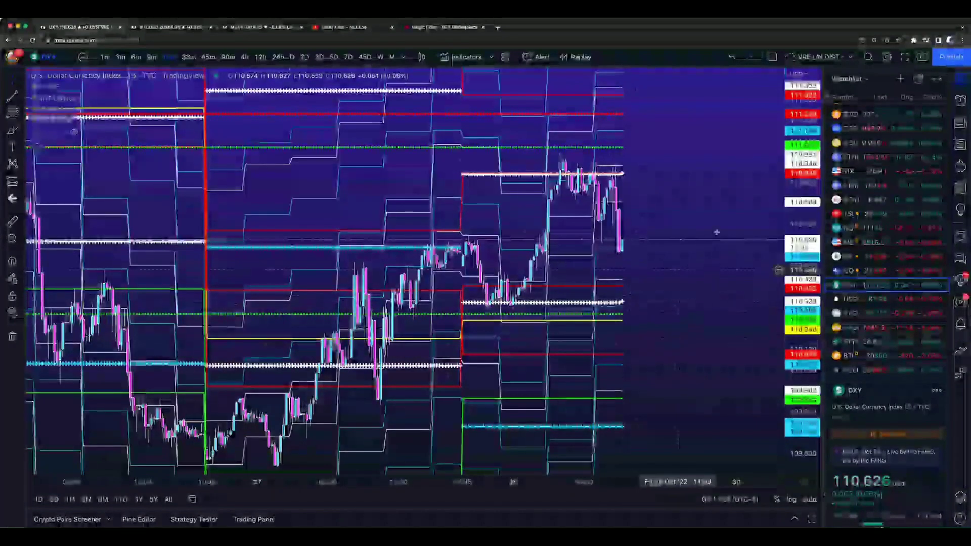
drag(712, 217, 715, 334)
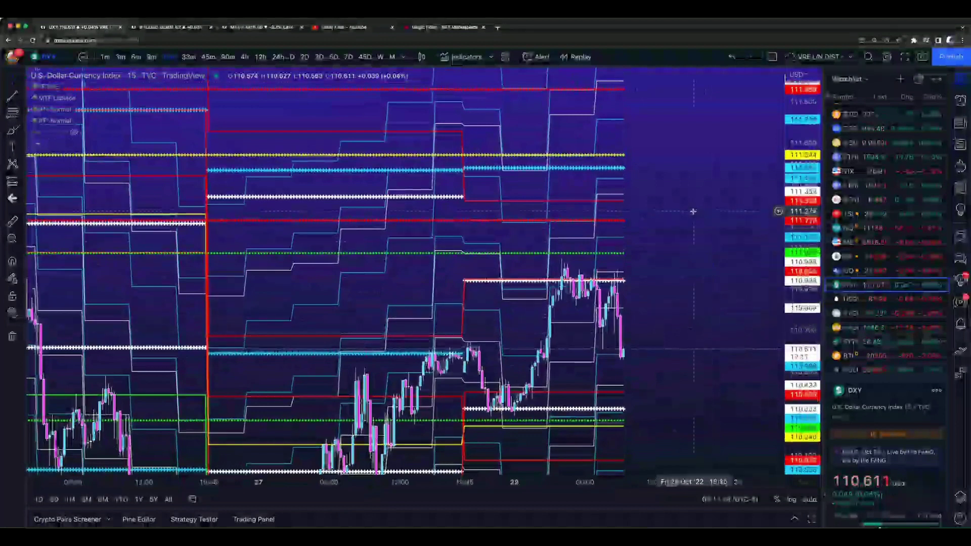
scroll(693, 211, left, 3)
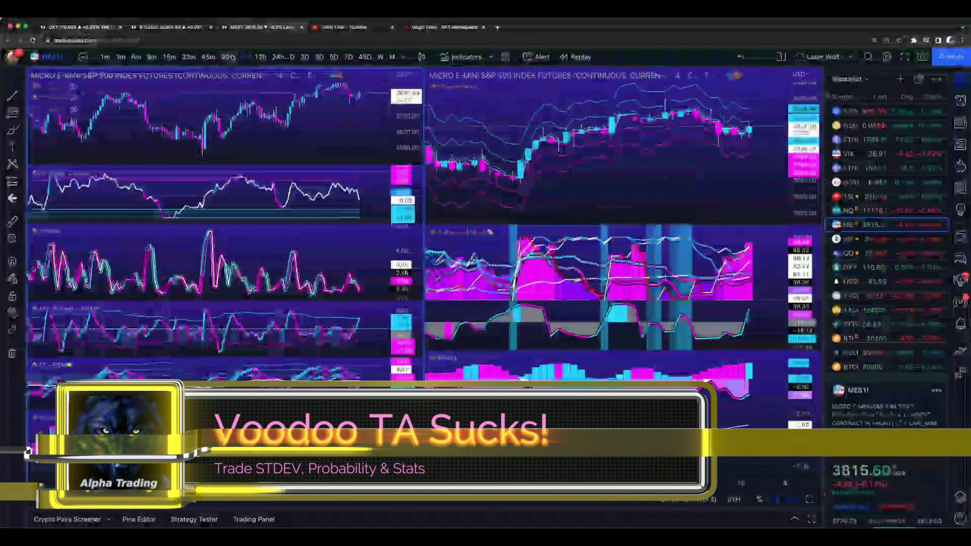
Review the MES1! charts in the Laser Wolf layout, stepping the interval down from 4 hours through 90 and 45 to 33 minutes
key(4)
key(h)
key(Return)
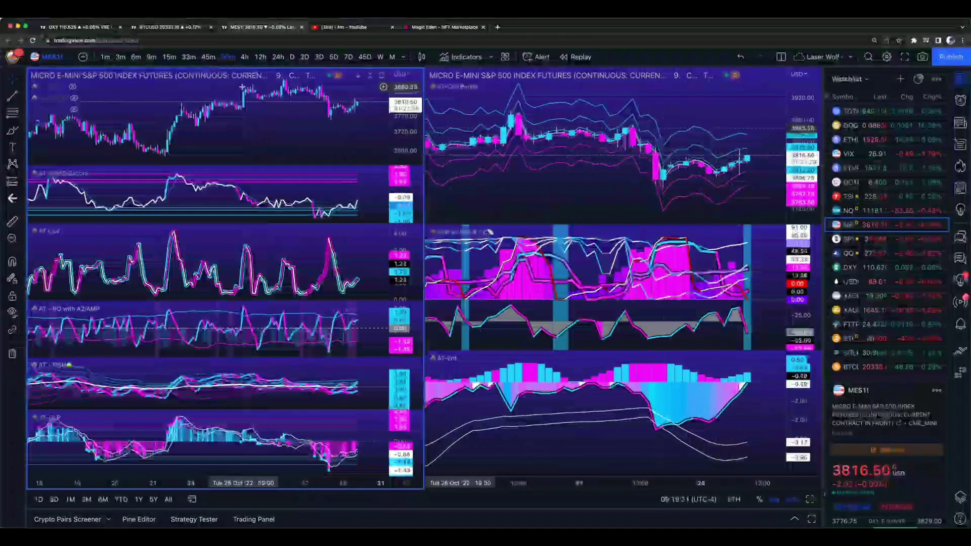
click(208, 57)
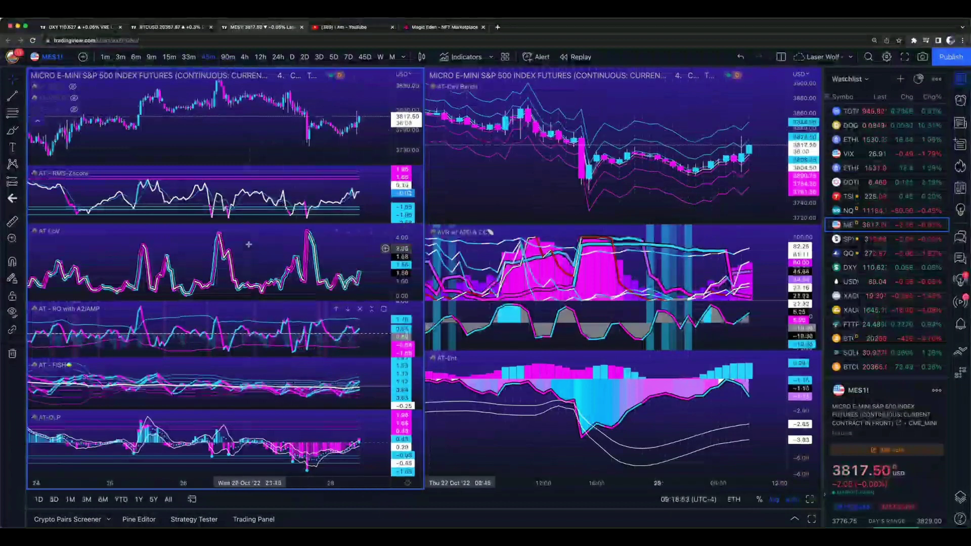
scroll(181, 115, up, 2)
click(187, 57)
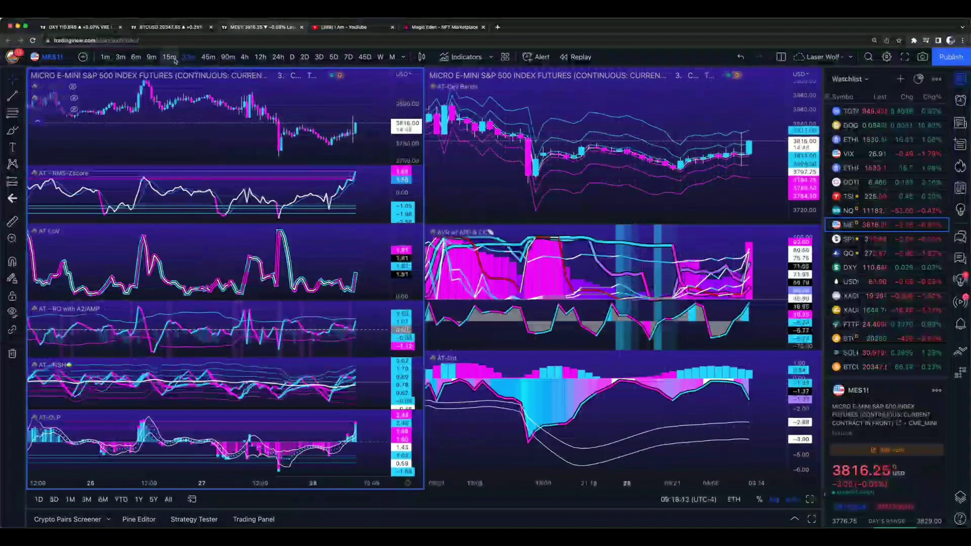
Review the MES1! indicators on the 90-minute interval and then over a longer history on the 4-hour interval
click(228, 57)
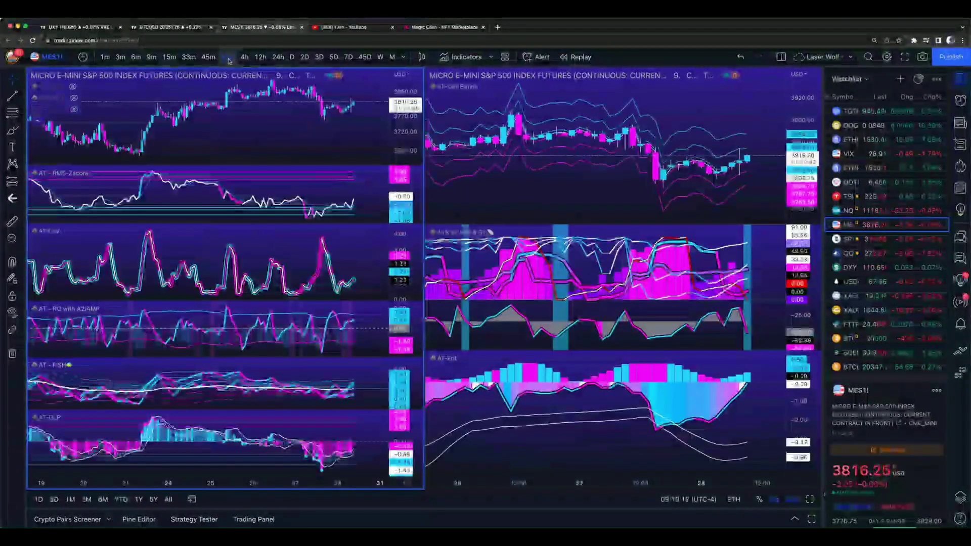
click(244, 58)
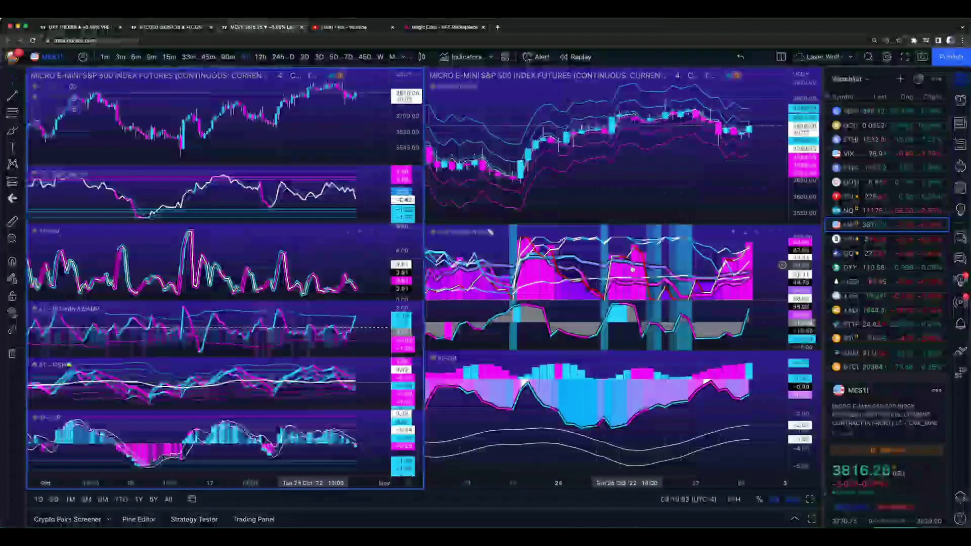
scroll(630, 267, down, 2)
scroll(630, 266, down, 2)
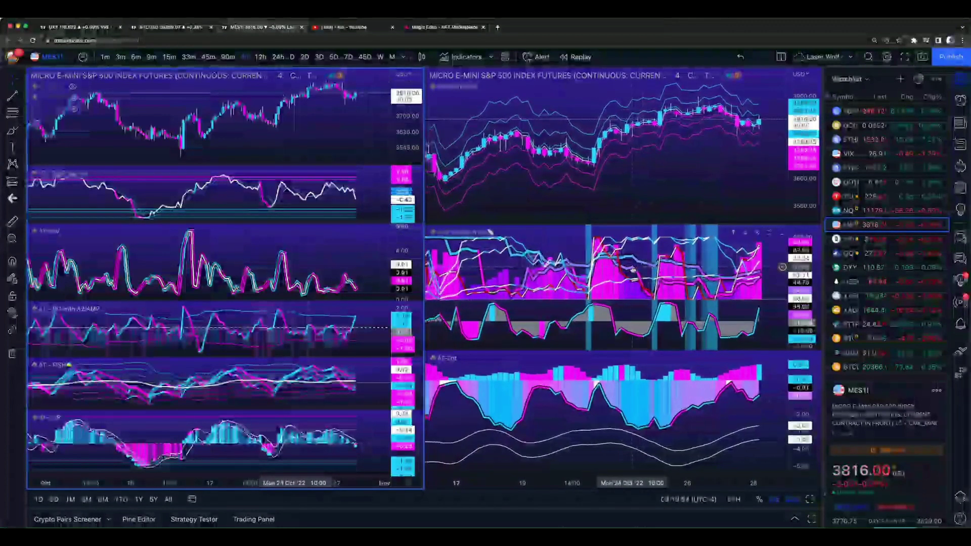
Set the Laser Wolf charts to 15 minutes and switch their symbol from MES1! to the BTCUSD index
click(170, 57)
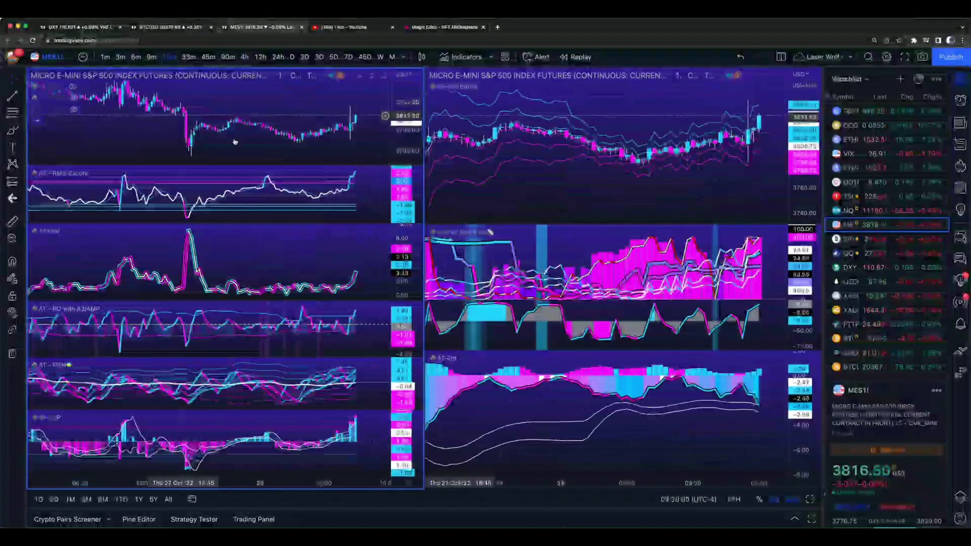
click(870, 367)
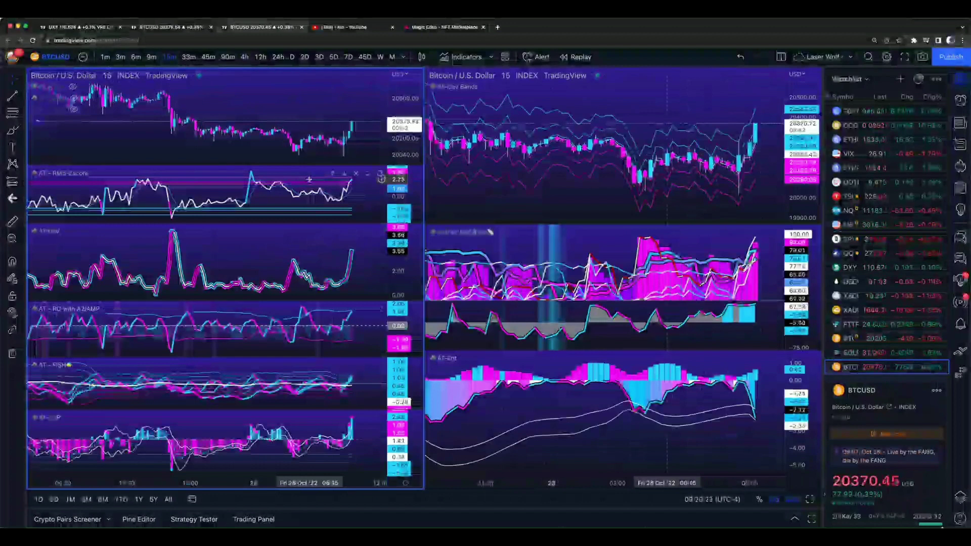
Hide the second AT-RMLR indicator on the BTCUSD Coinbase chart and examine the 15-minute price action around 08:30
click(181, 31)
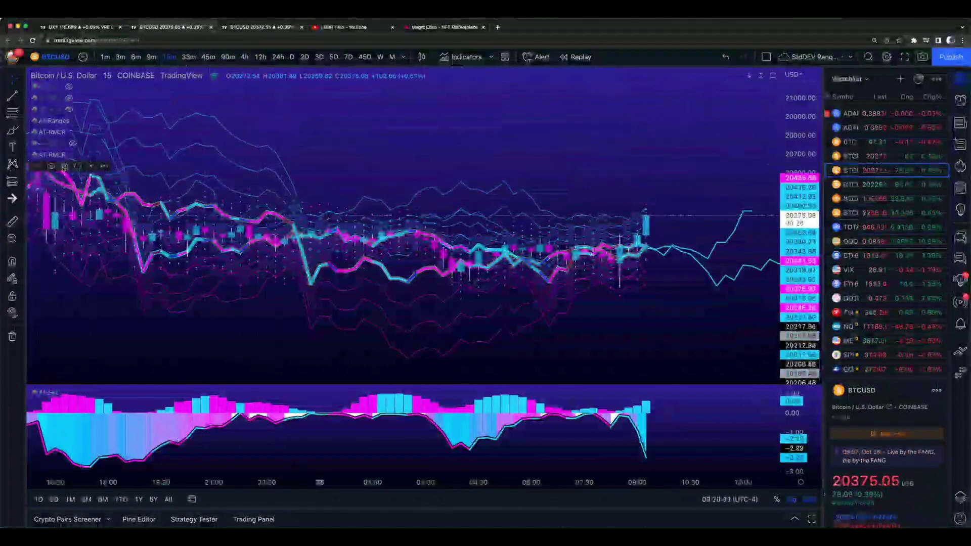
click(73, 155)
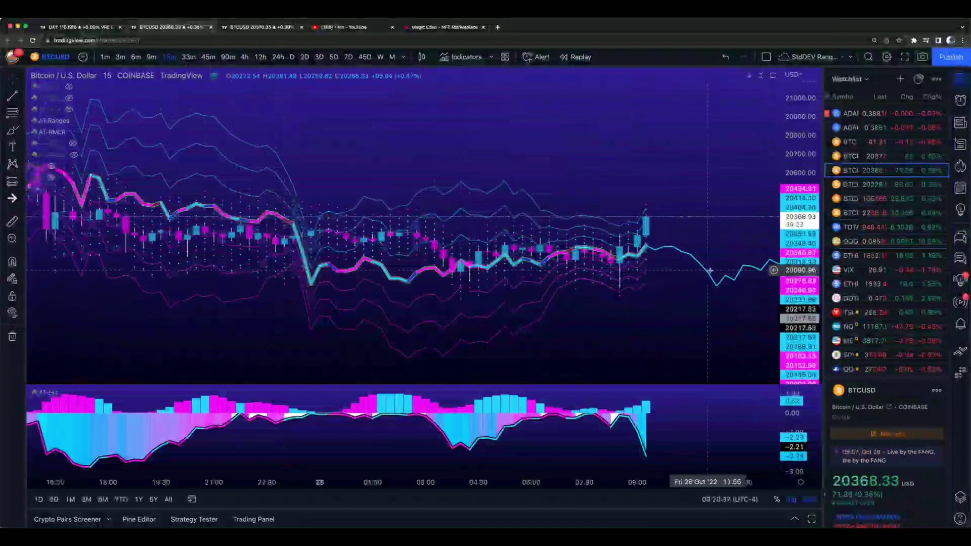
scroll(711, 271, up, 3)
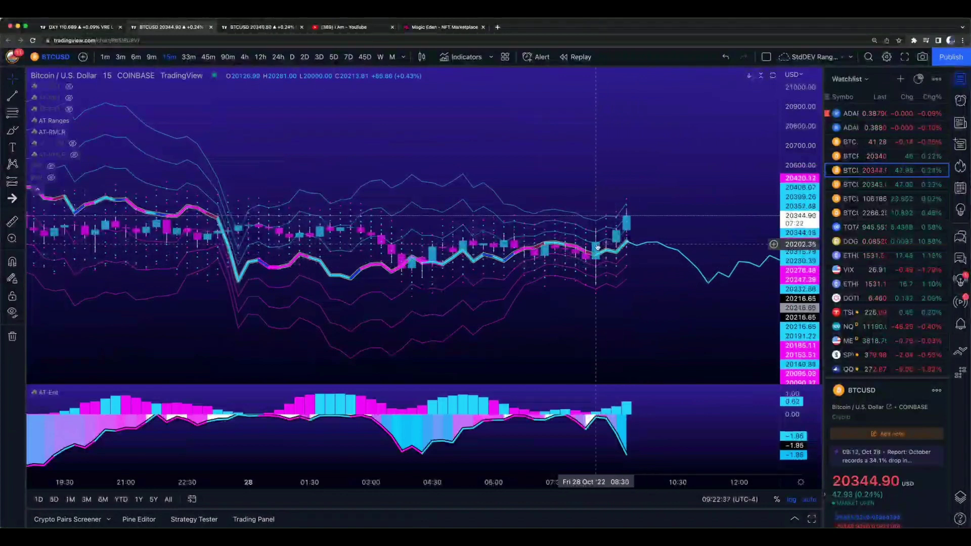
scroll(597, 246, left, 3)
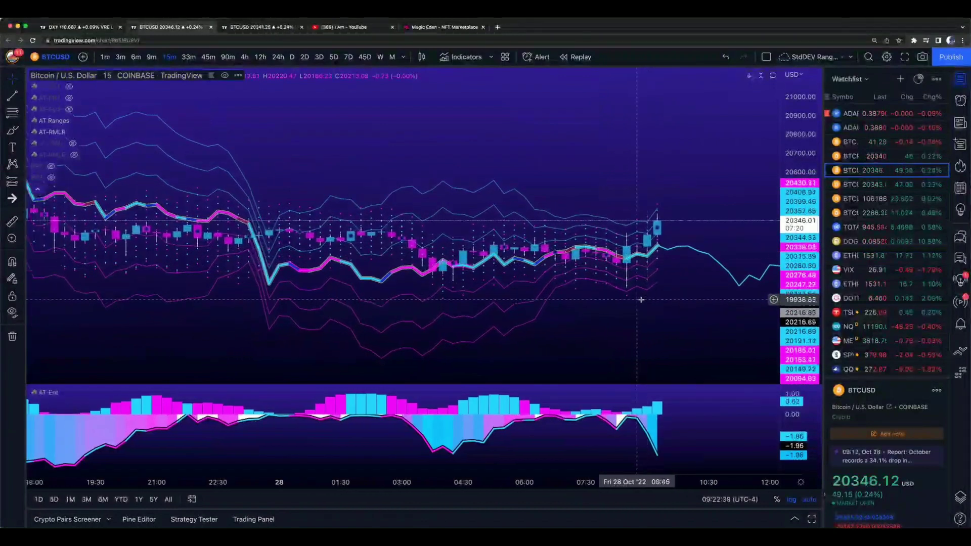
scroll(509, 172, down, 5)
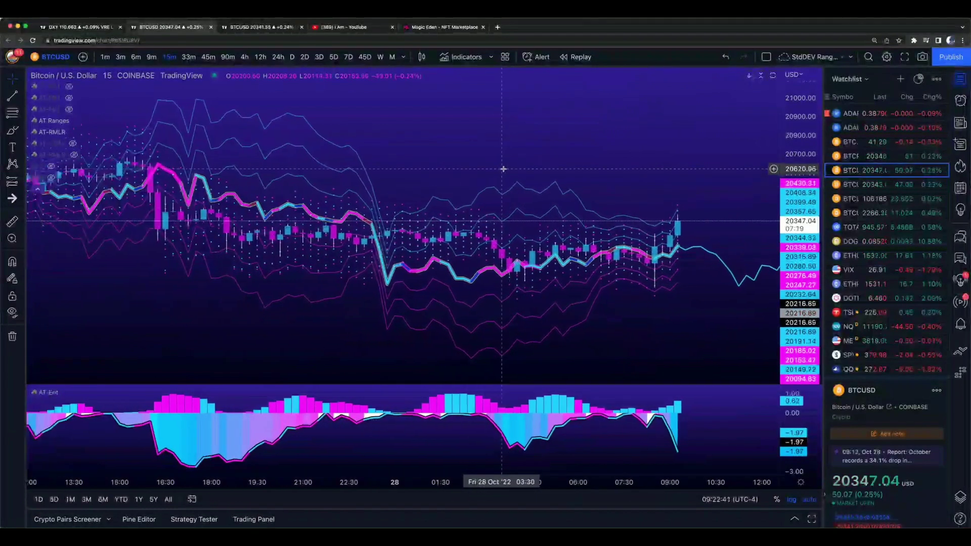
Raise the BTCUSD Coinbase interval through 33 and 45 minutes to 90 minutes, reviewing the deviation ranges on each
click(189, 57)
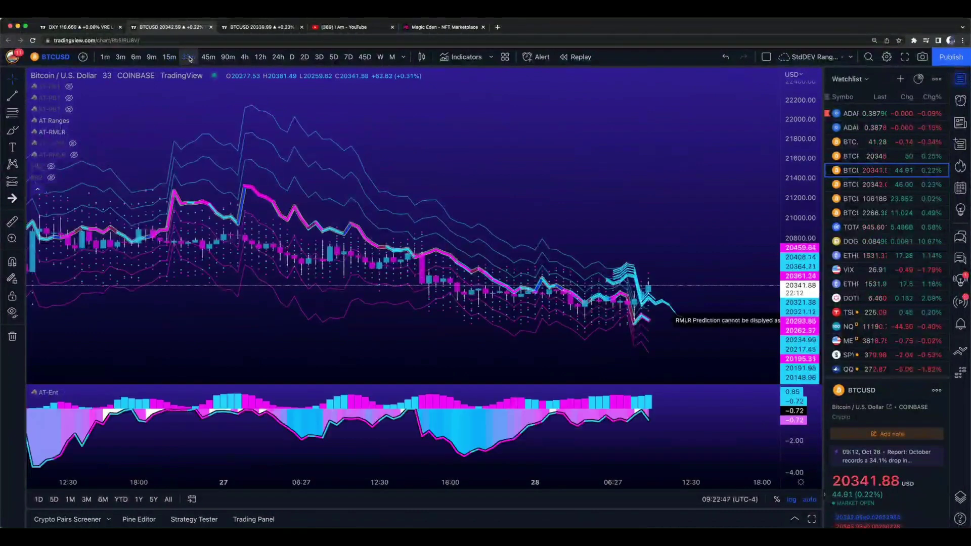
scroll(352, 141, up, 5)
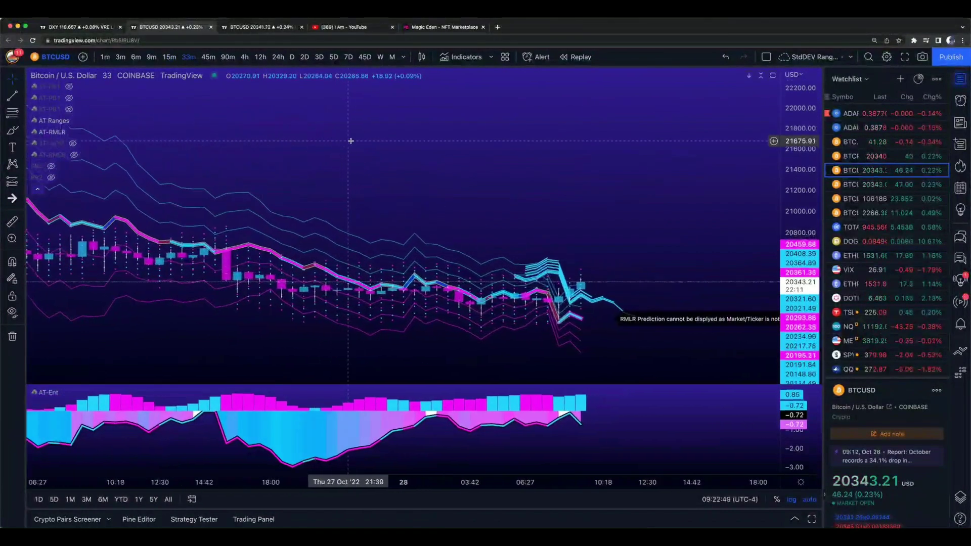
scroll(351, 141, up, 2)
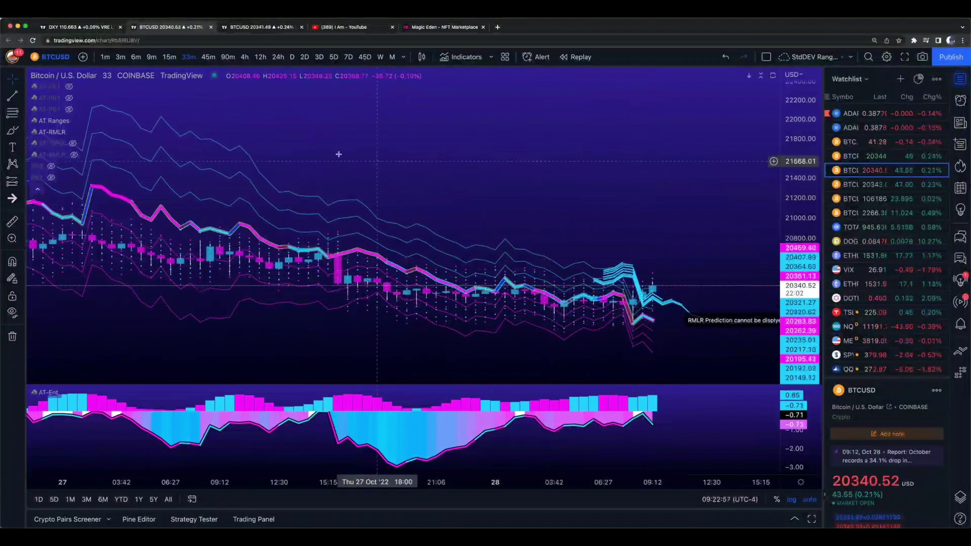
click(208, 57)
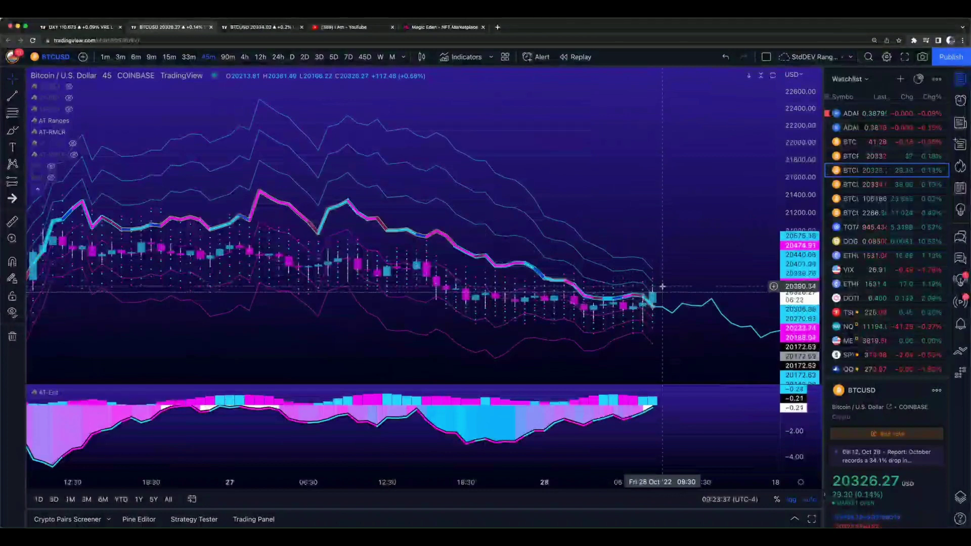
click(228, 57)
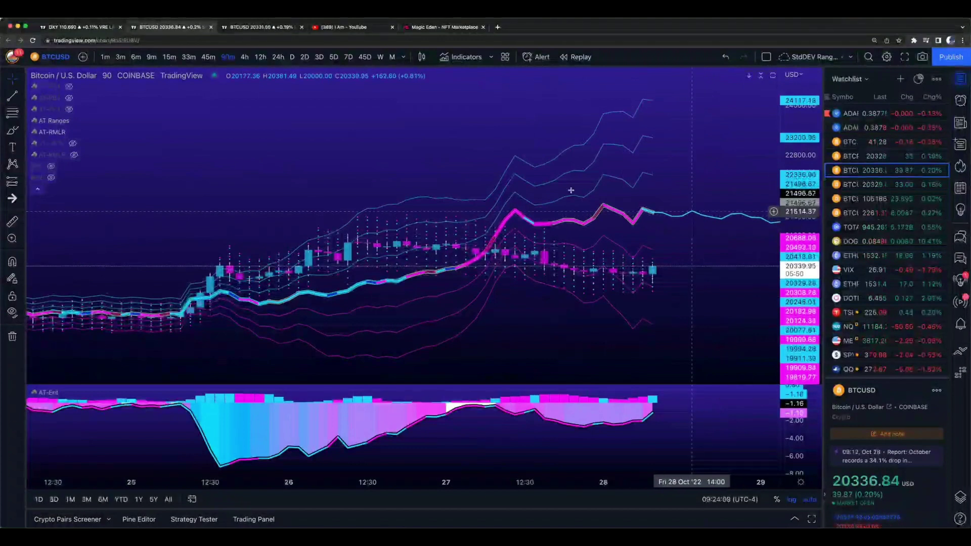
Switch the VRE L/N DIST chart from DXY to the BTCUSD index and inspect the 15-minute levels above the current price
click(78, 28)
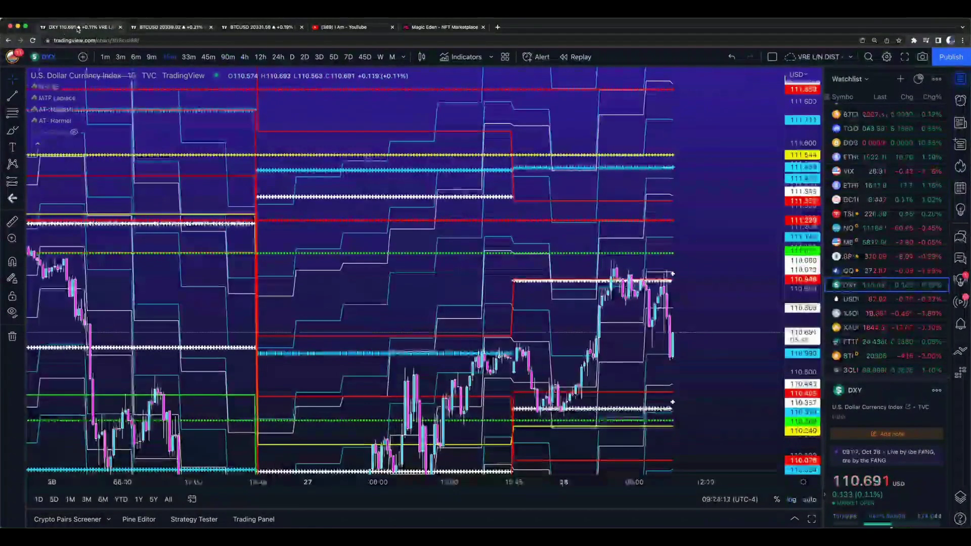
scroll(871, 329, down, 1)
click(860, 367)
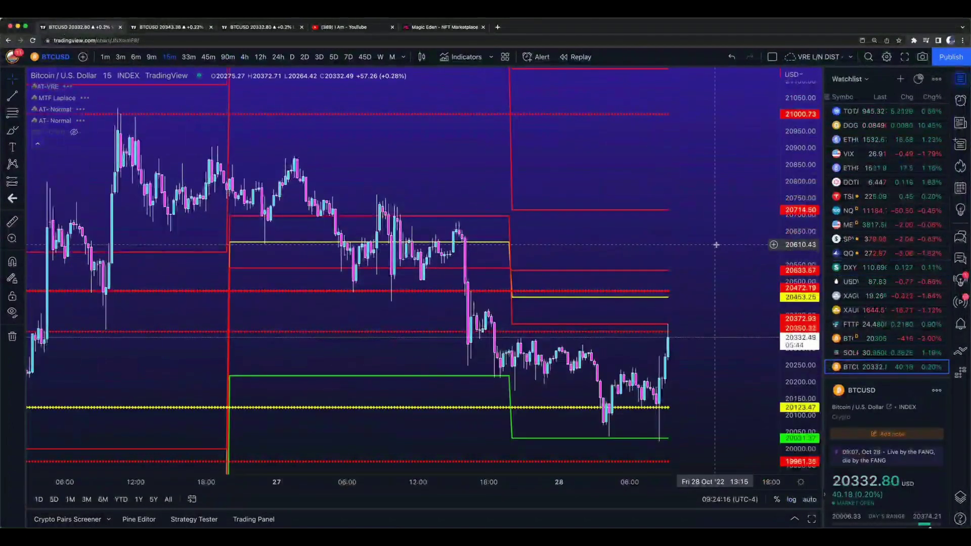
drag(716, 245, 670, 373)
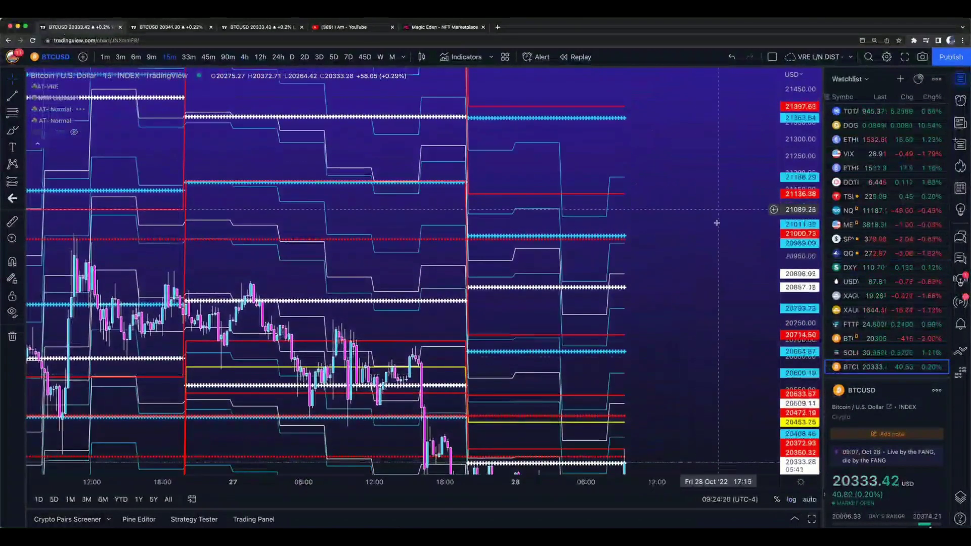
drag(715, 220, 714, 328)
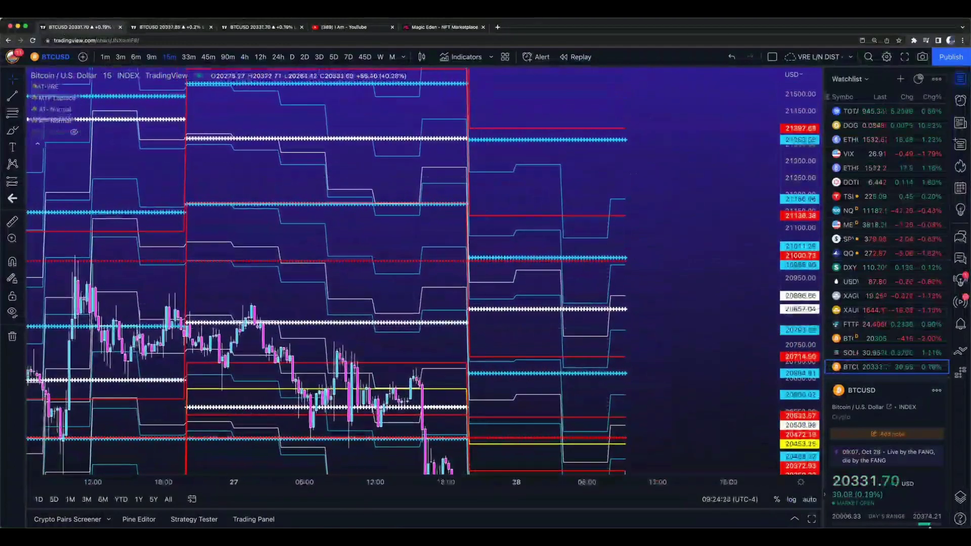
Compare the BTCUSD Coinbase deviation ranges on the 24-hour, 12-hour and 4-hour intervals, finishing on 90 minutes
click(175, 30)
click(279, 57)
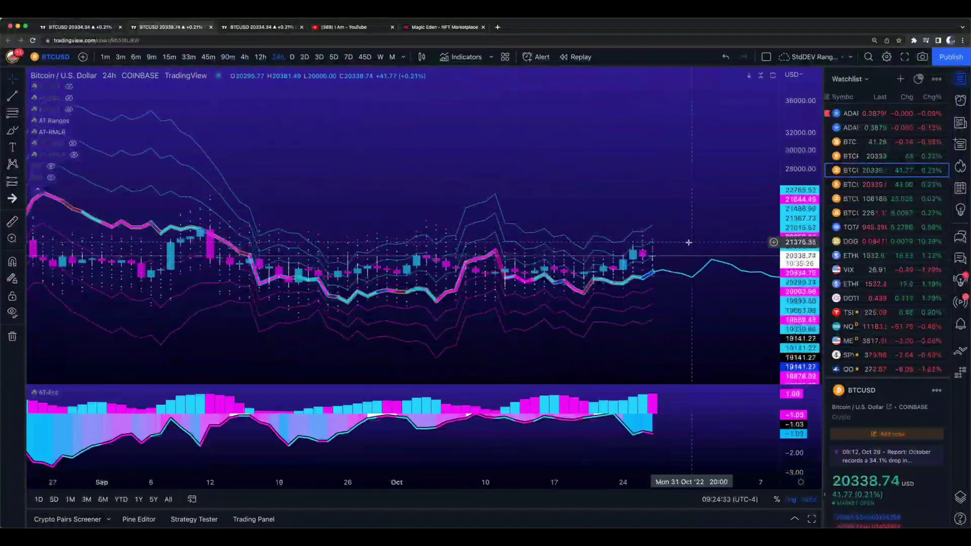
click(259, 57)
click(244, 57)
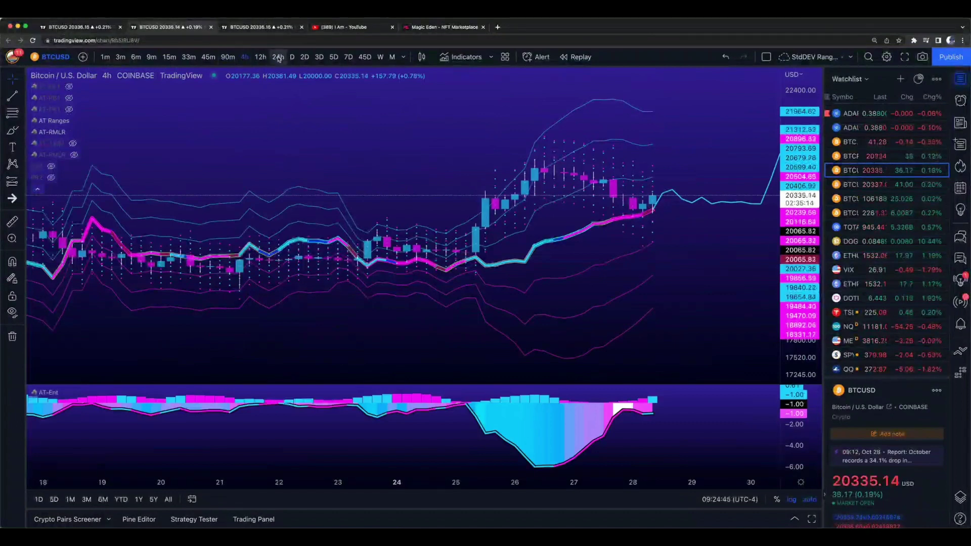
click(228, 57)
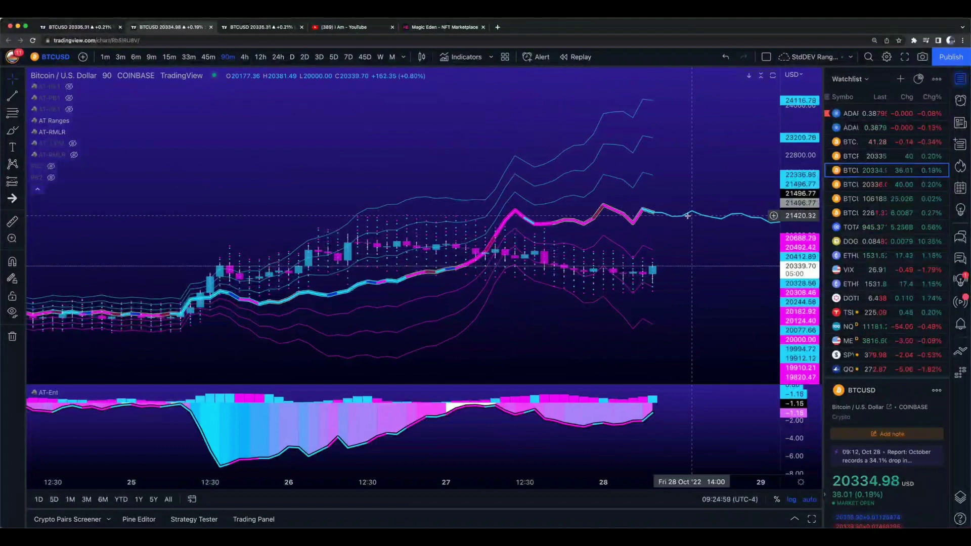
Examine the VRE L/N DIST levels on the 15-minute BTCUSD index chart, first far above price and then around the latest candles
click(84, 27)
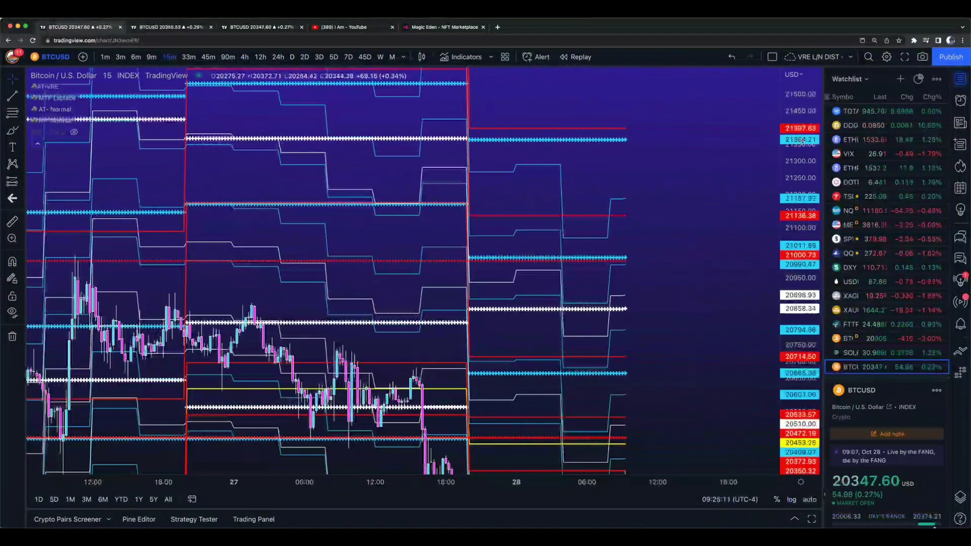
drag(684, 193, 718, 225)
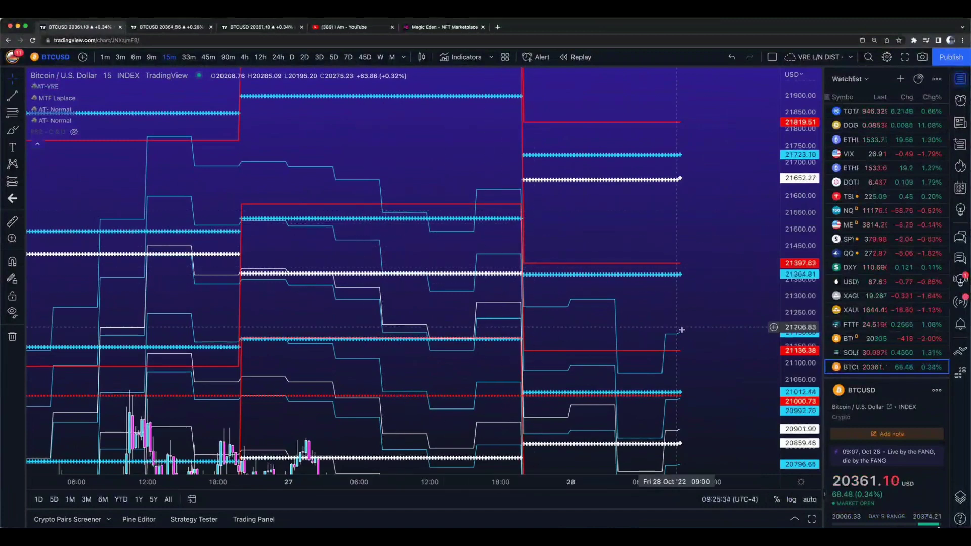
key(alt+r)
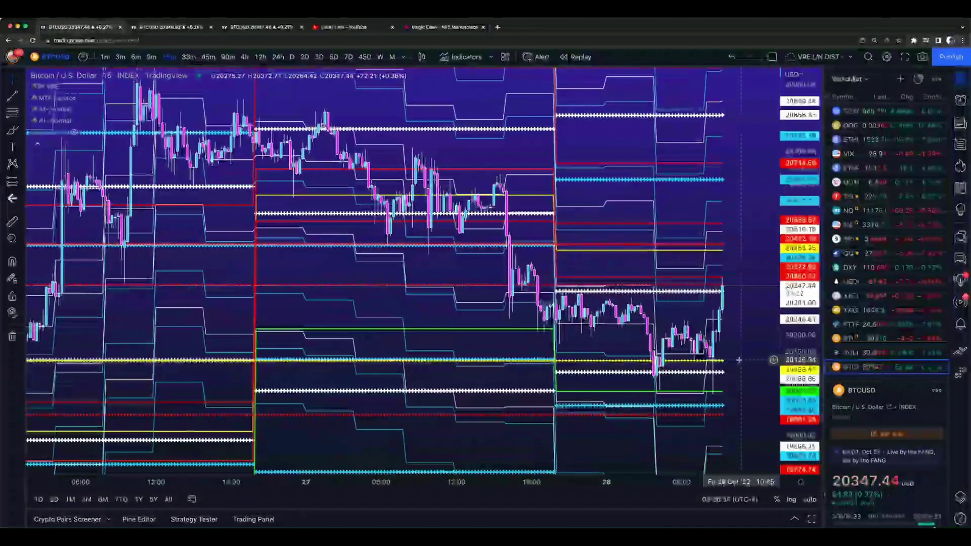
scroll(721, 335, up, 3)
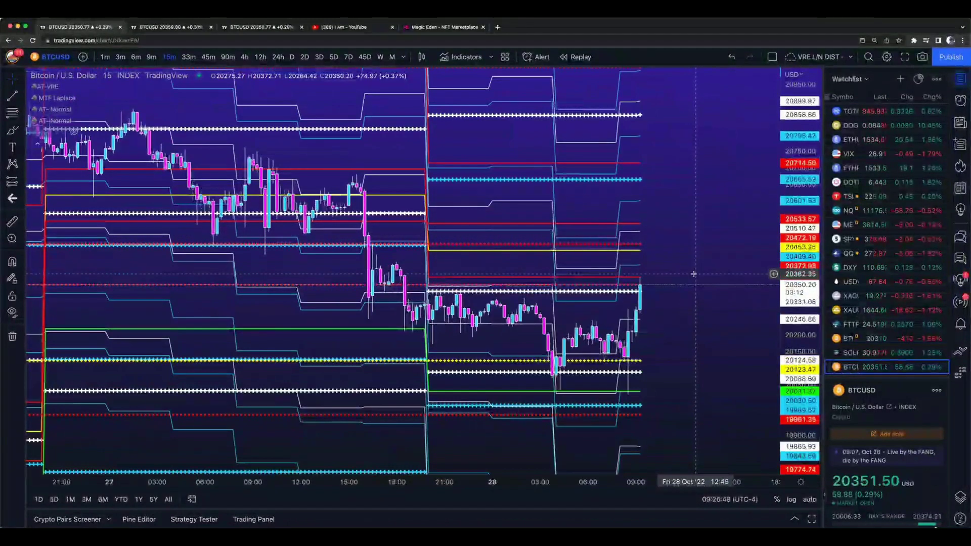
drag(683, 343, 689, 291)
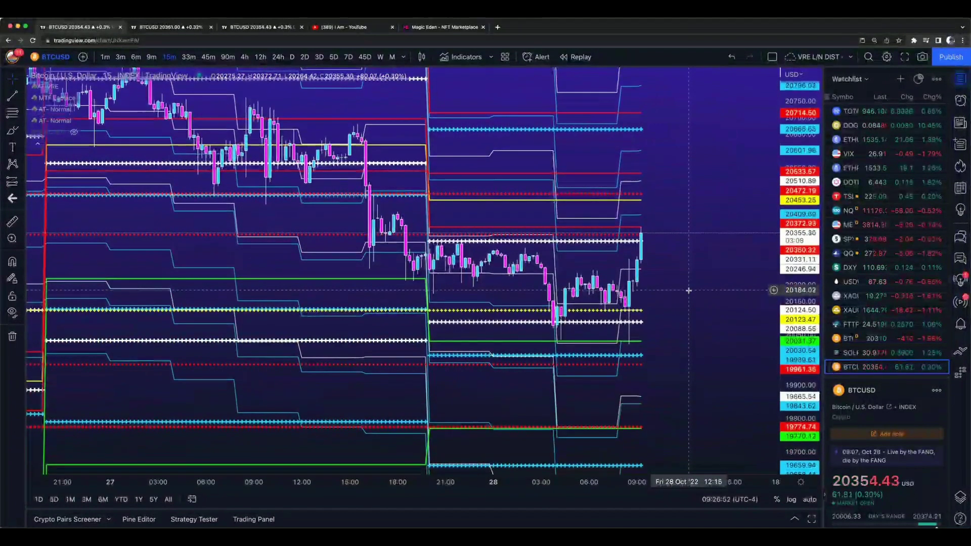
drag(689, 290, 720, 258)
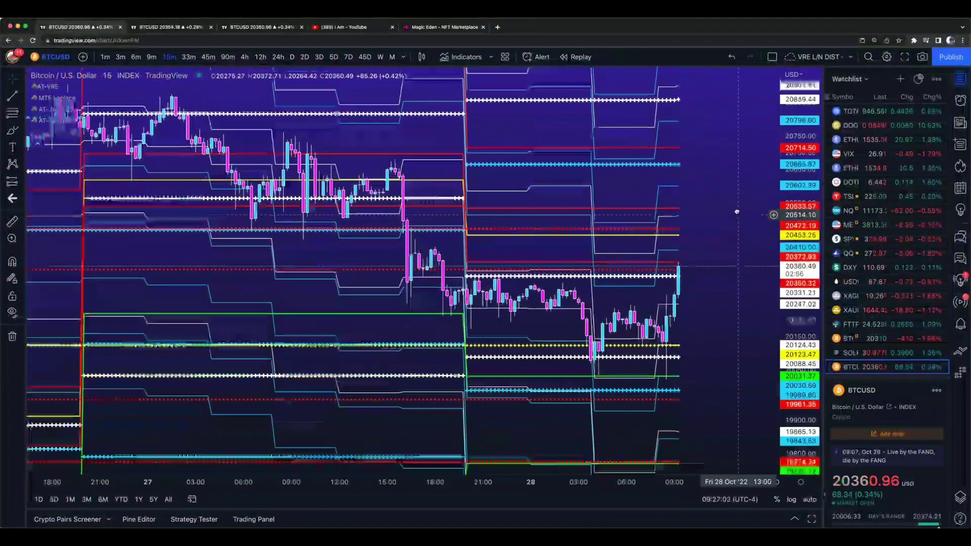
drag(728, 252, 737, 210)
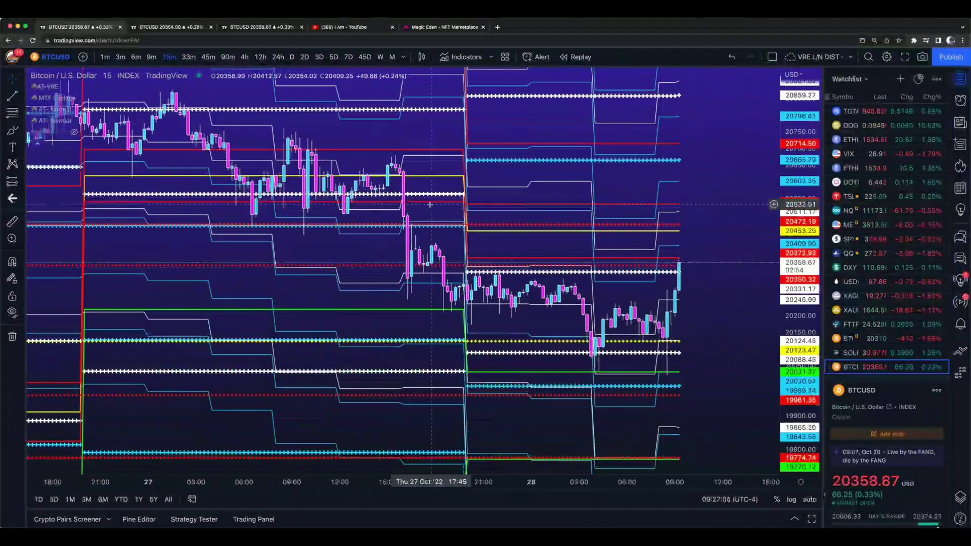
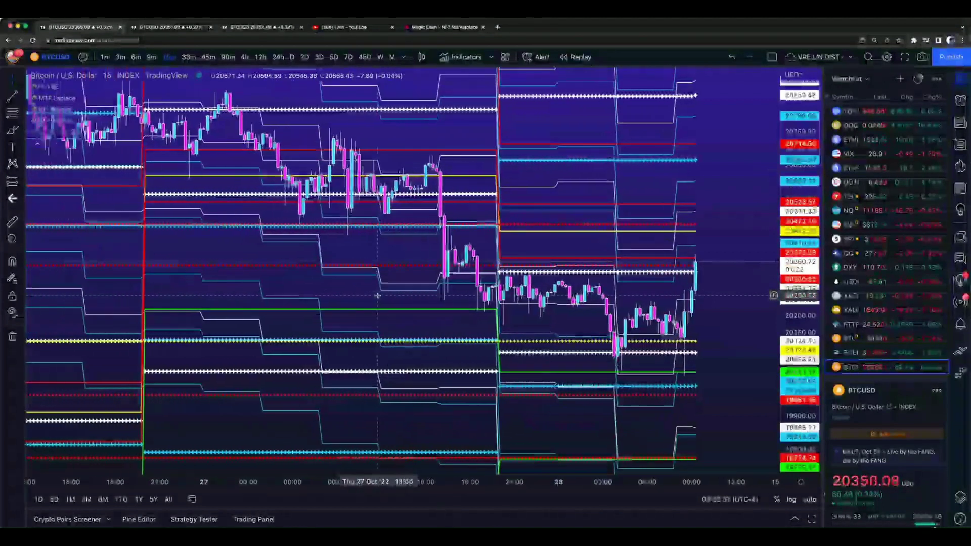
Review how the 15-minute BTCUSD index price moved between the distribution levels from 26 to 28 October
drag(466, 127, 466, 162)
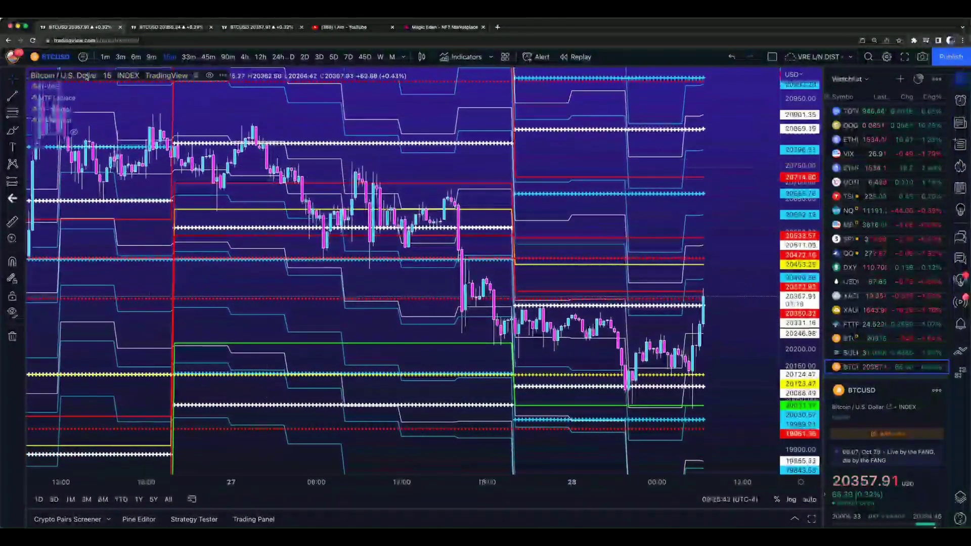
scroll(151, 200, down, 2)
scroll(154, 203, up, 1)
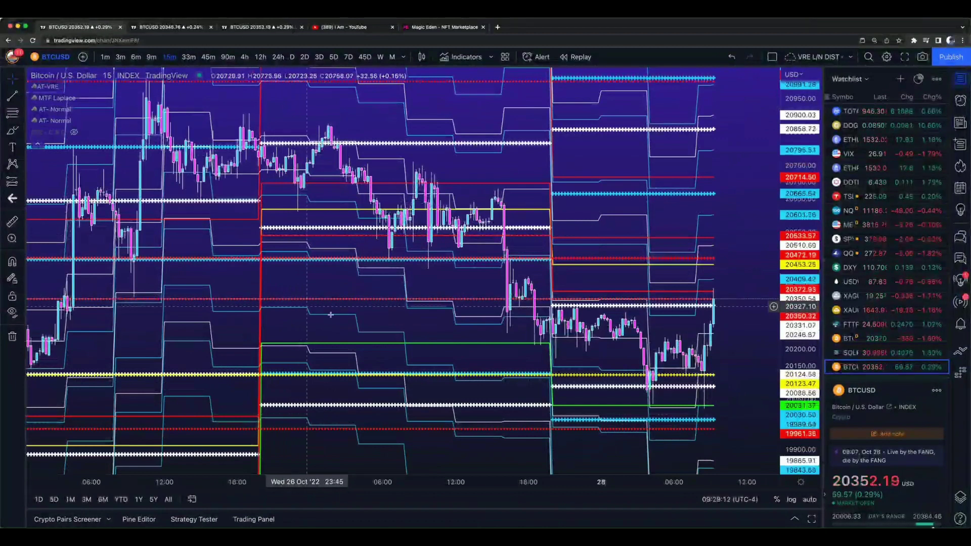
scroll(390, 362, left, 5)
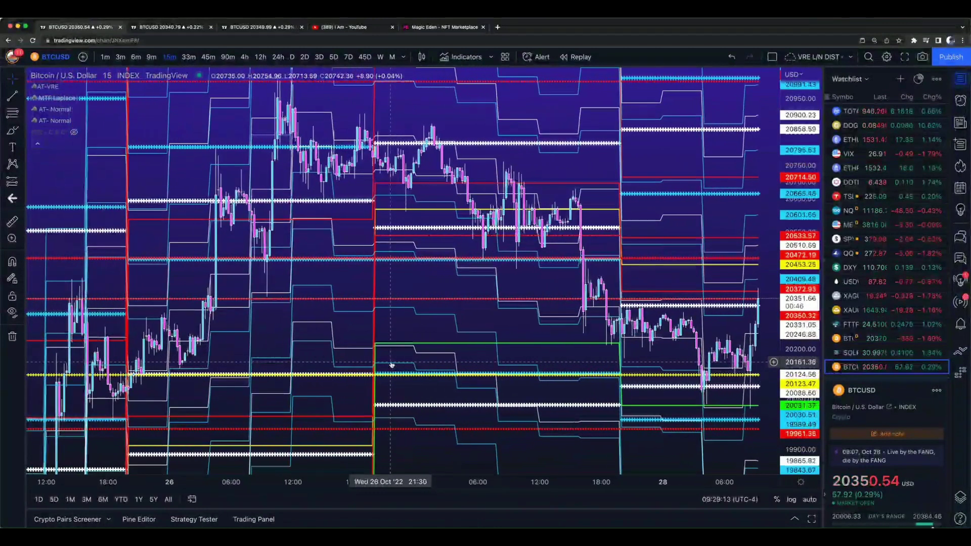
scroll(391, 364, left, 1)
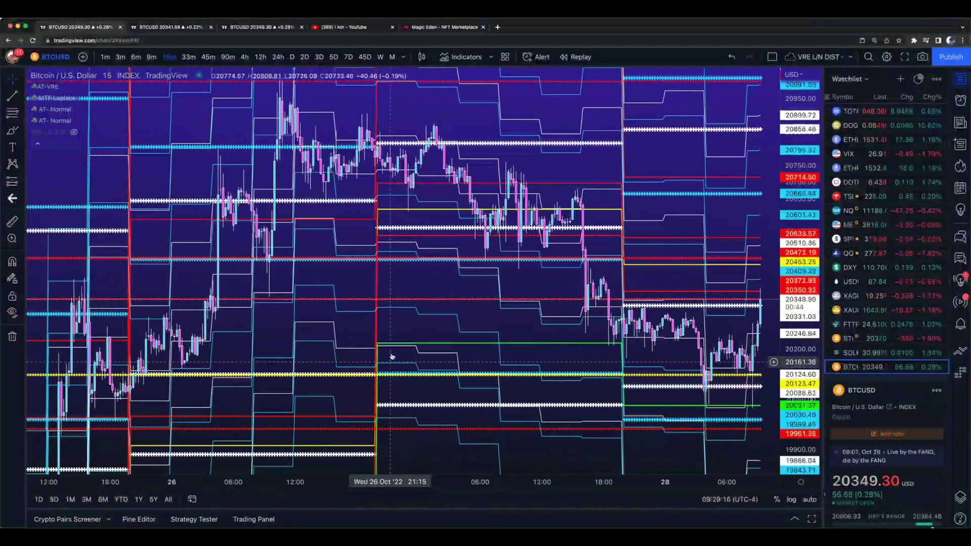
scroll(391, 357, up, 3)
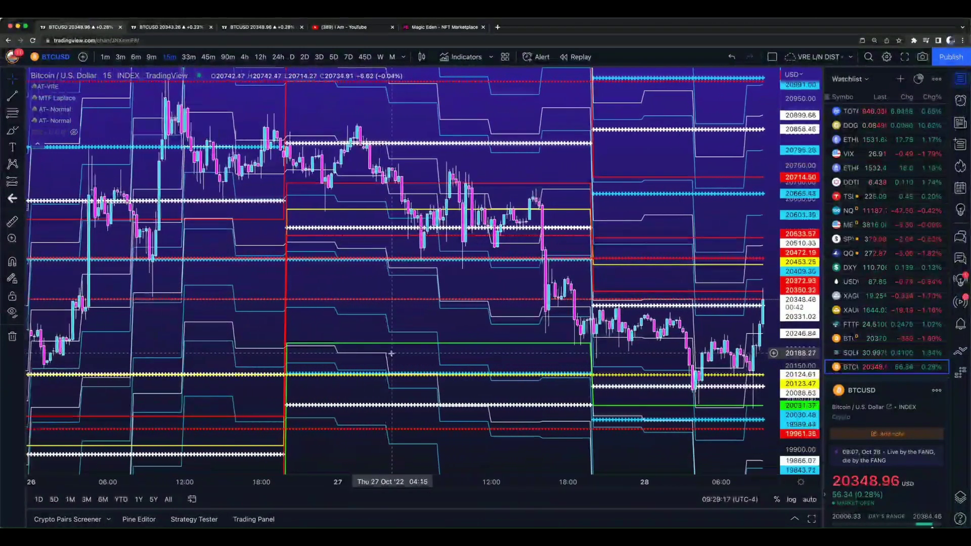
scroll(391, 354, up, 3)
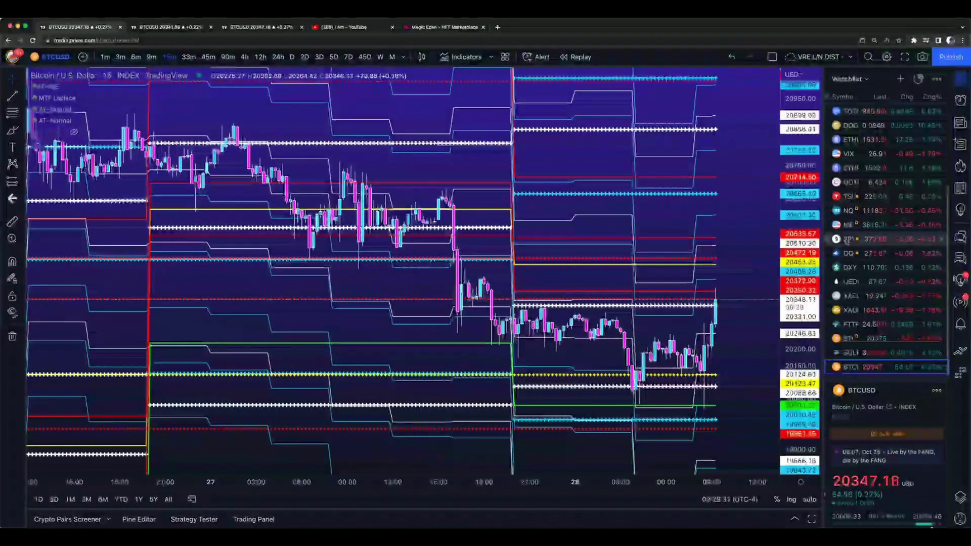
Change the VRE L/N DIST chart's symbol to SPY and inspect the 15-minute levels around the latest candles
click(850, 240)
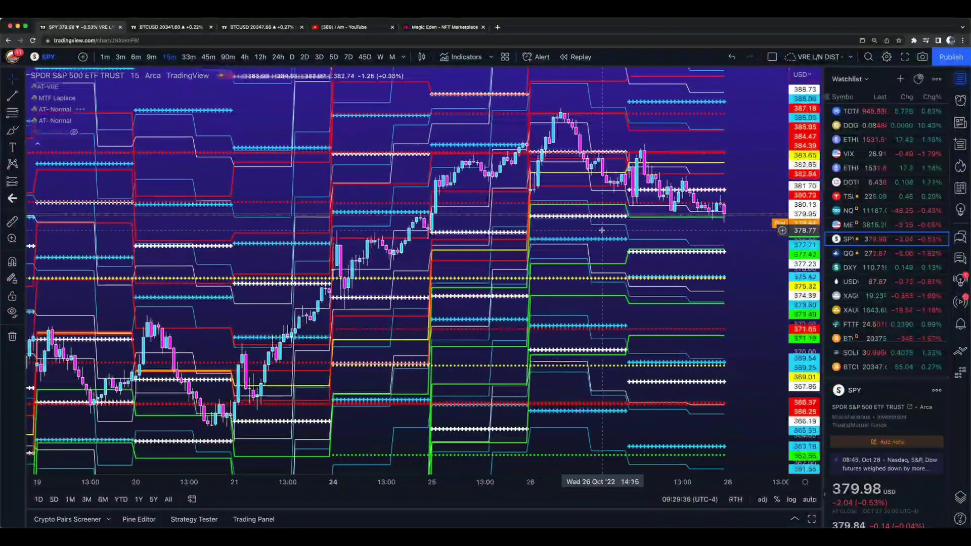
scroll(603, 231, up, 5)
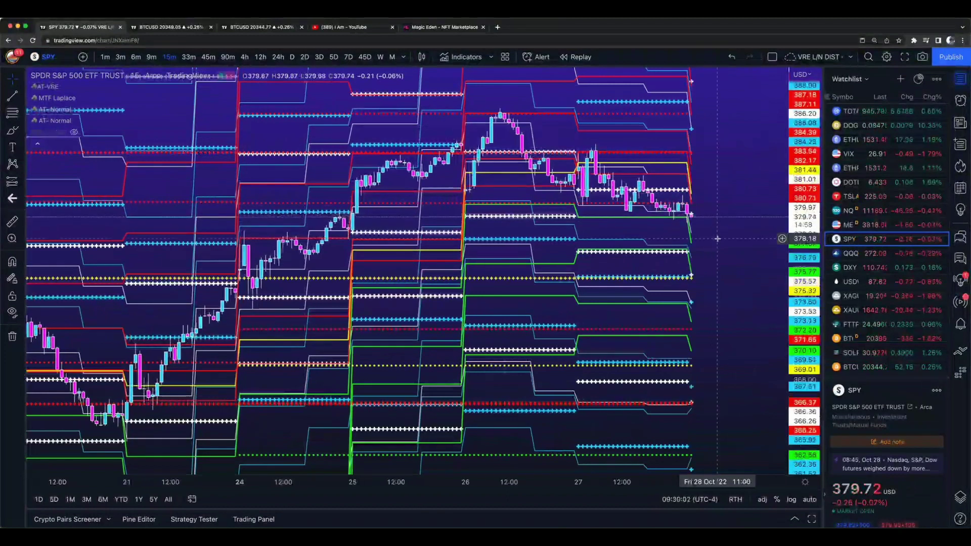
drag(749, 218, 728, 267)
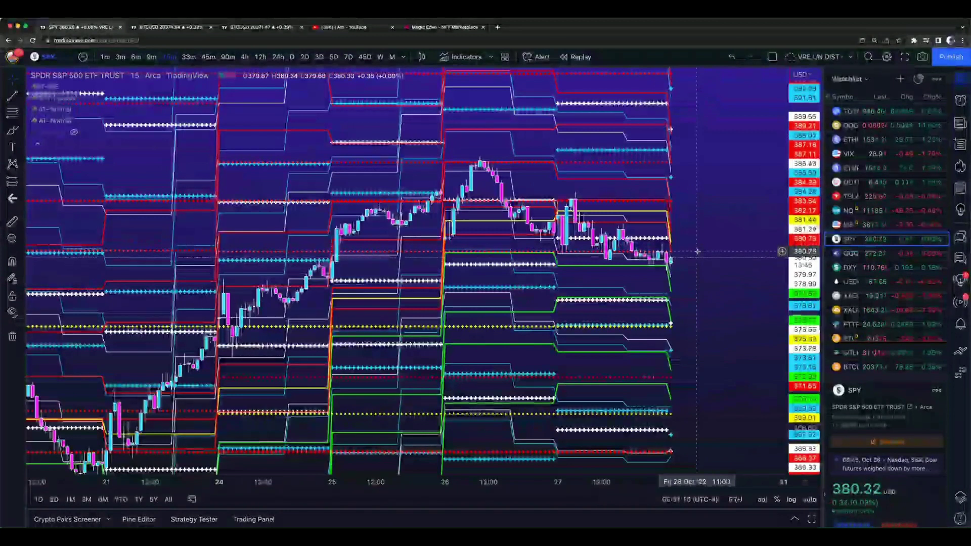
Switch the Laser Wolf charts to SPY and review the indicators on the 24-hour, 4-hour and 90-minute intervals
click(283, 32)
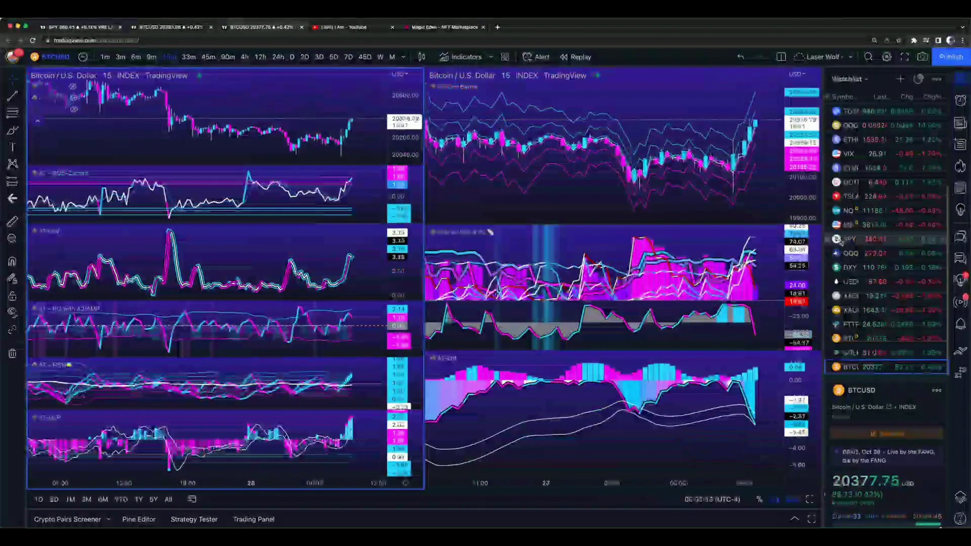
click(844, 241)
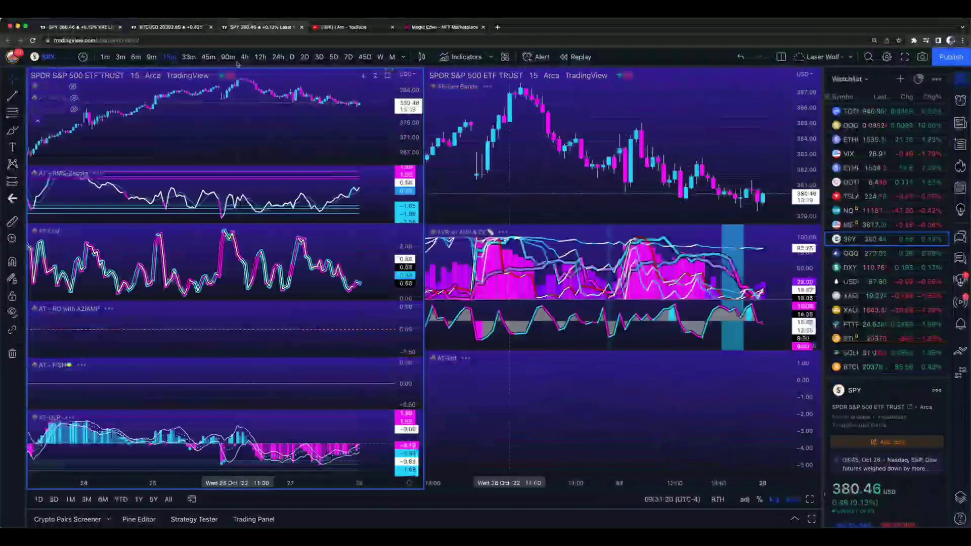
click(277, 57)
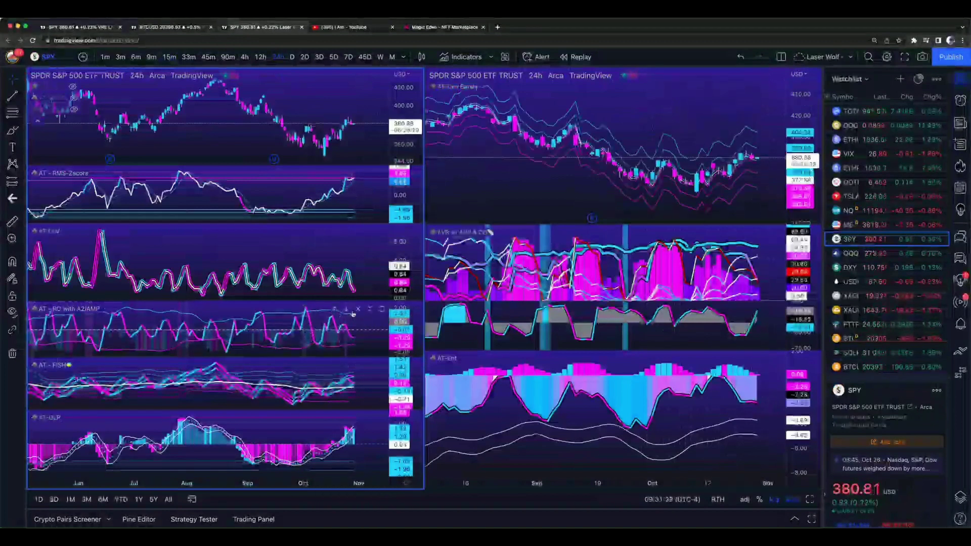
click(245, 57)
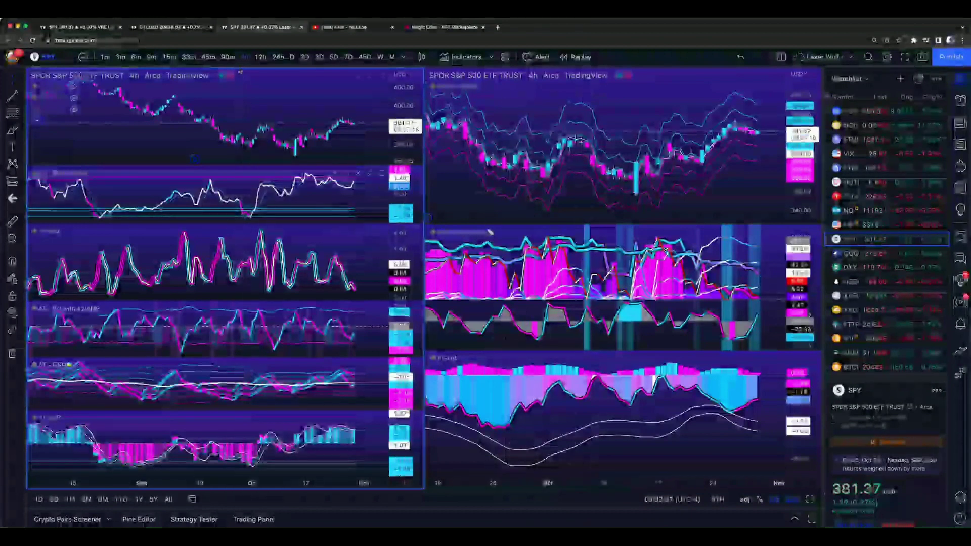
click(230, 57)
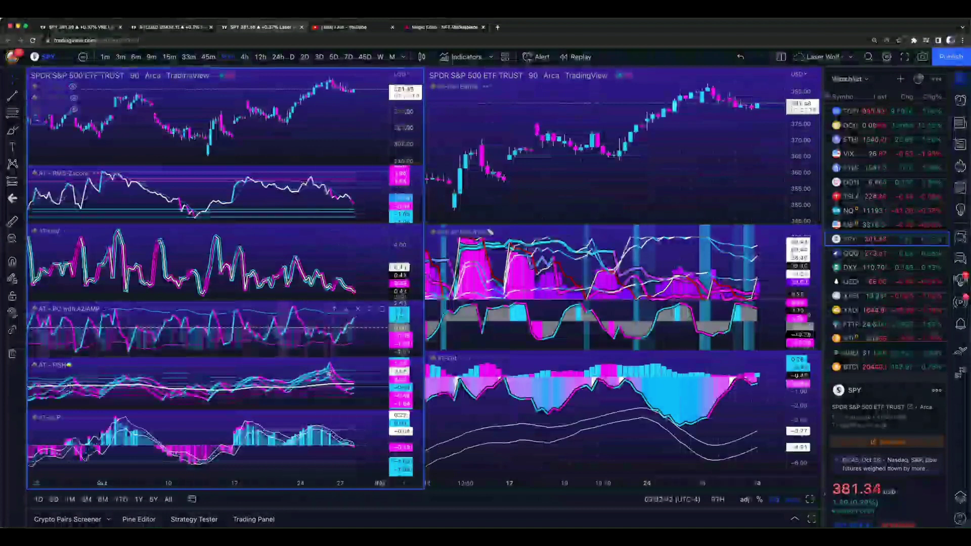
scroll(349, 338, right, 3)
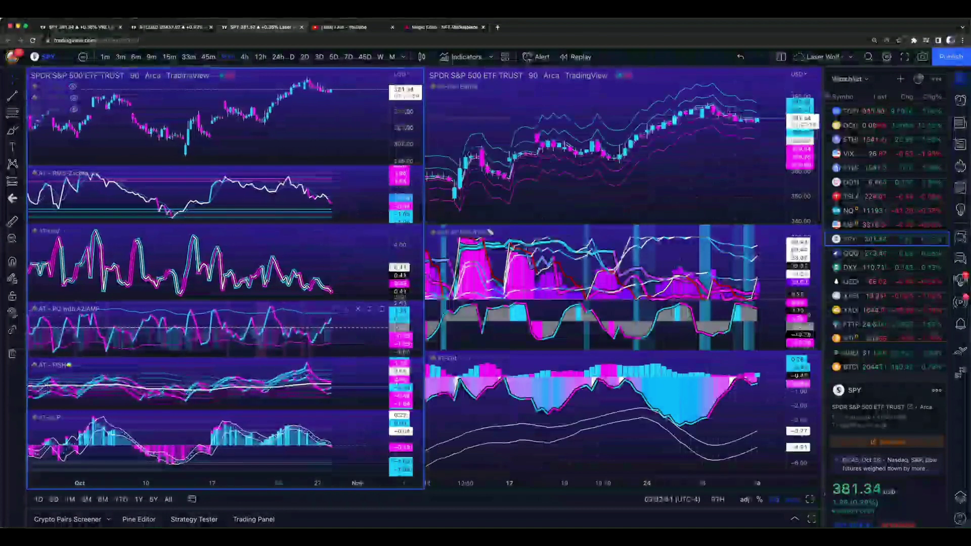
Examine the levels above the current SPY price on the 15-minute VRE L/N DIST chart
click(82, 28)
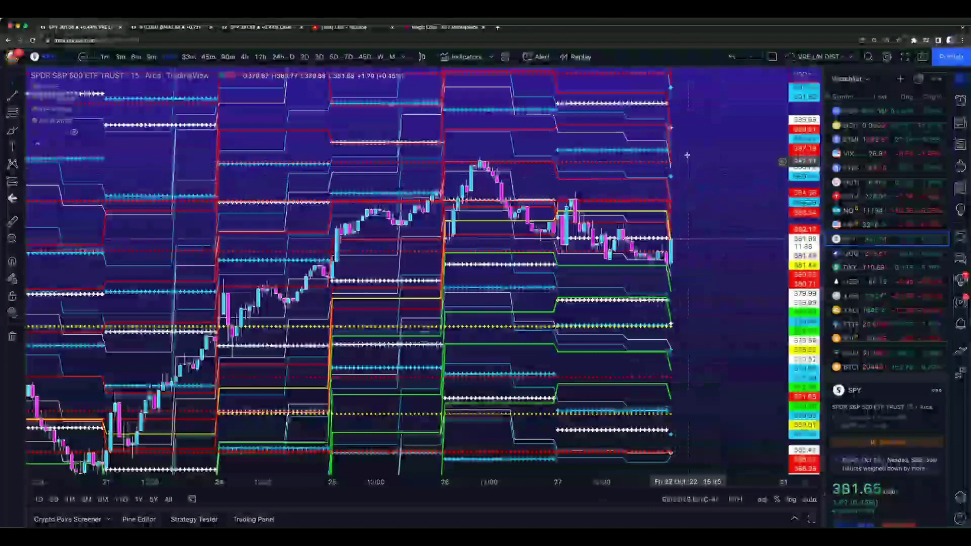
drag(709, 152, 689, 256)
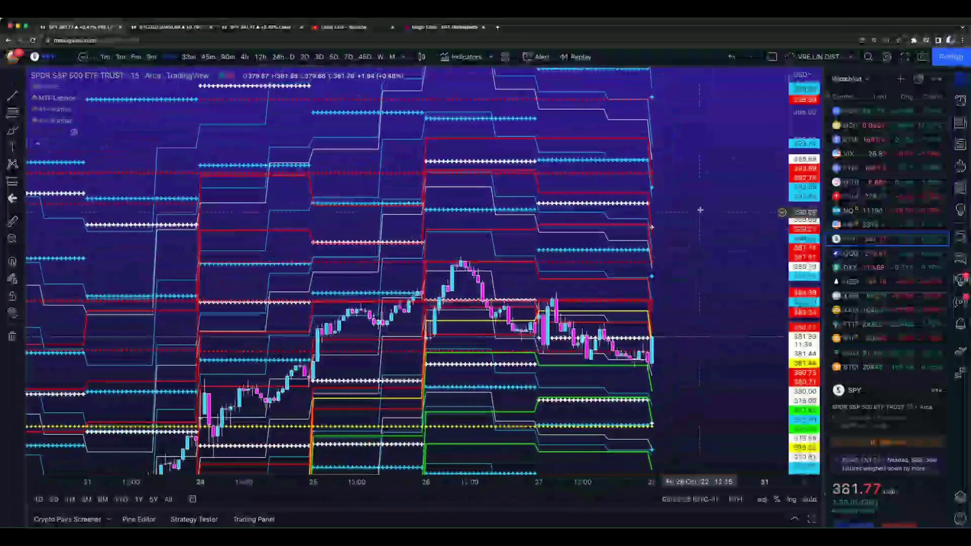
drag(707, 214, 734, 166)
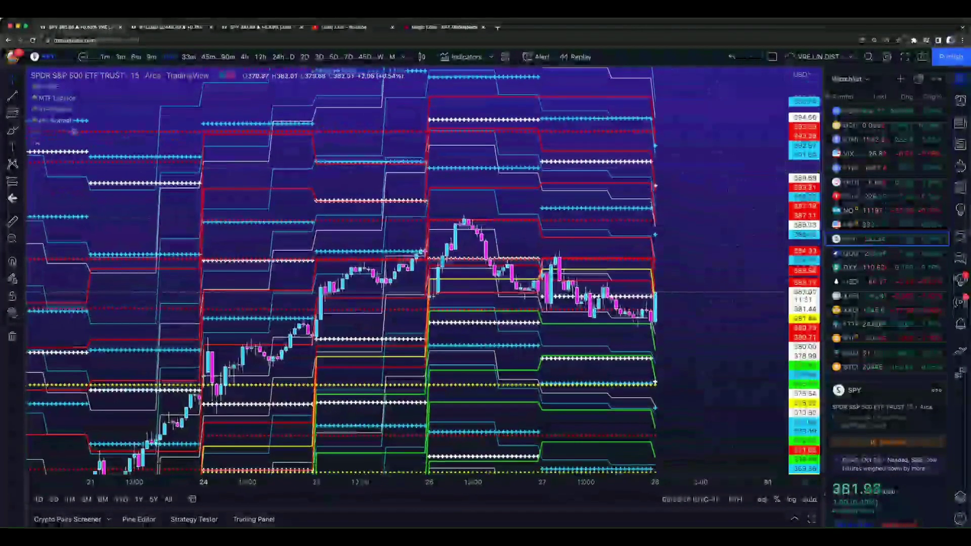
Lower the SPY Laser Wolf charts to 45 and then 33 minutes, examining the latest candles and indicators closely
click(259, 27)
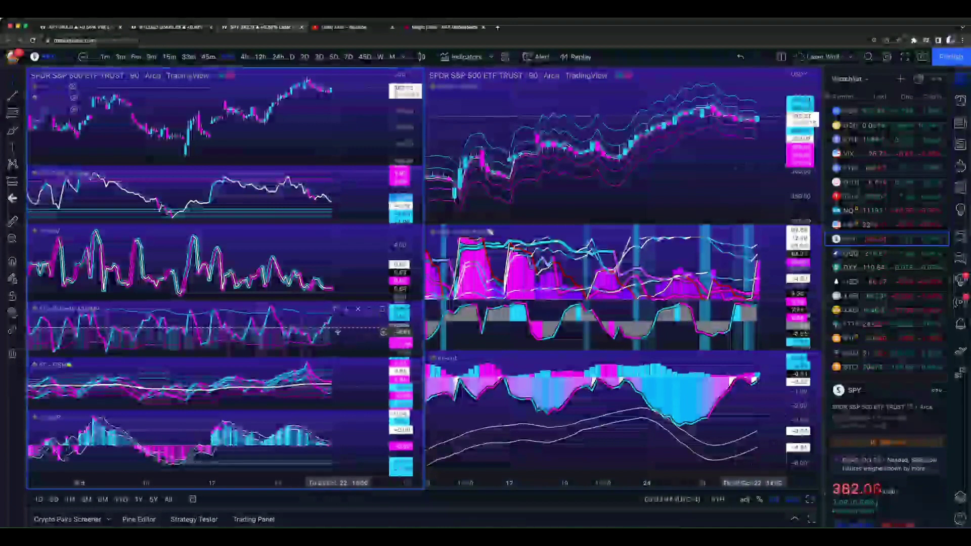
click(206, 57)
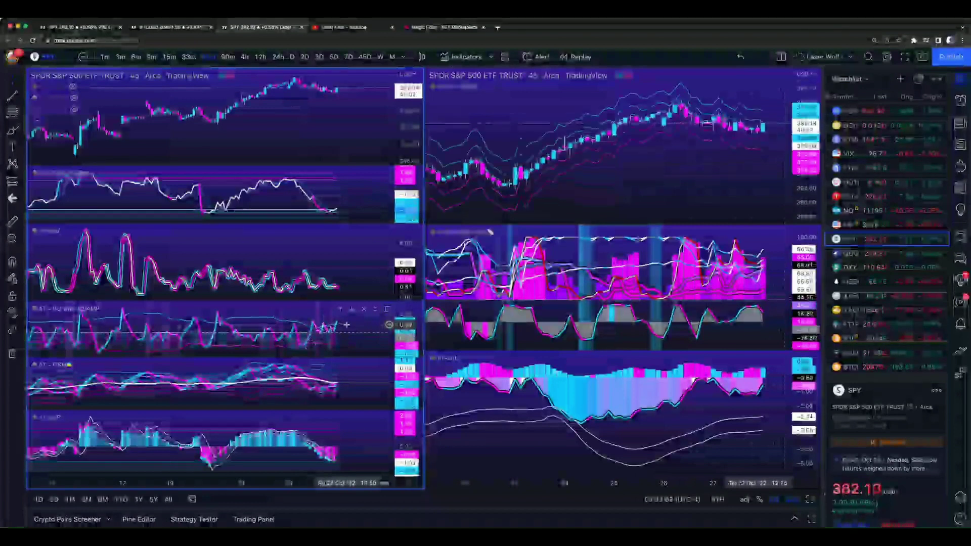
click(189, 56)
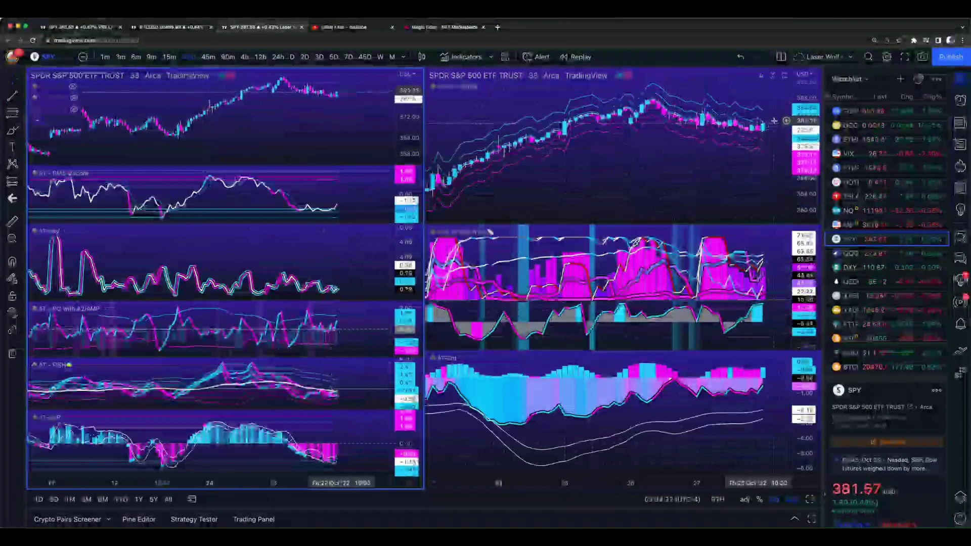
scroll(774, 121, up, 5)
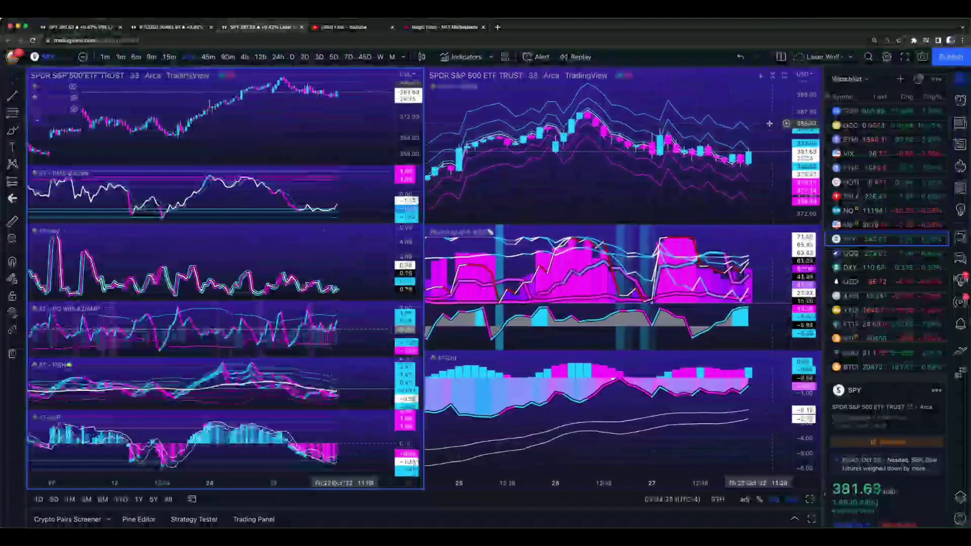